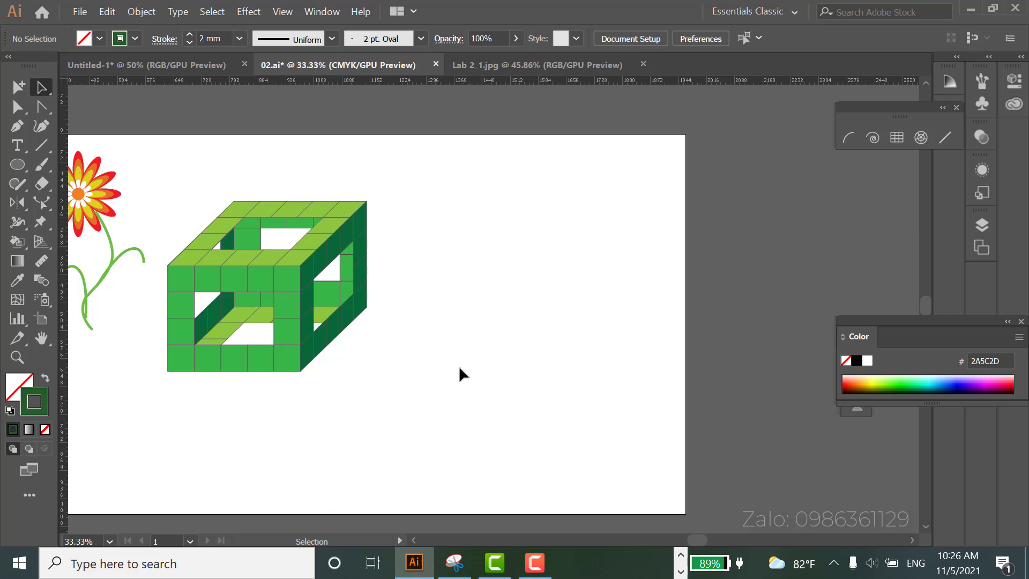
# - Pan the view to the empty area beside the green cube and pick the Rectangle tool
pyautogui.moveTo(436, 388); pyautogui.dragTo(431, 358)
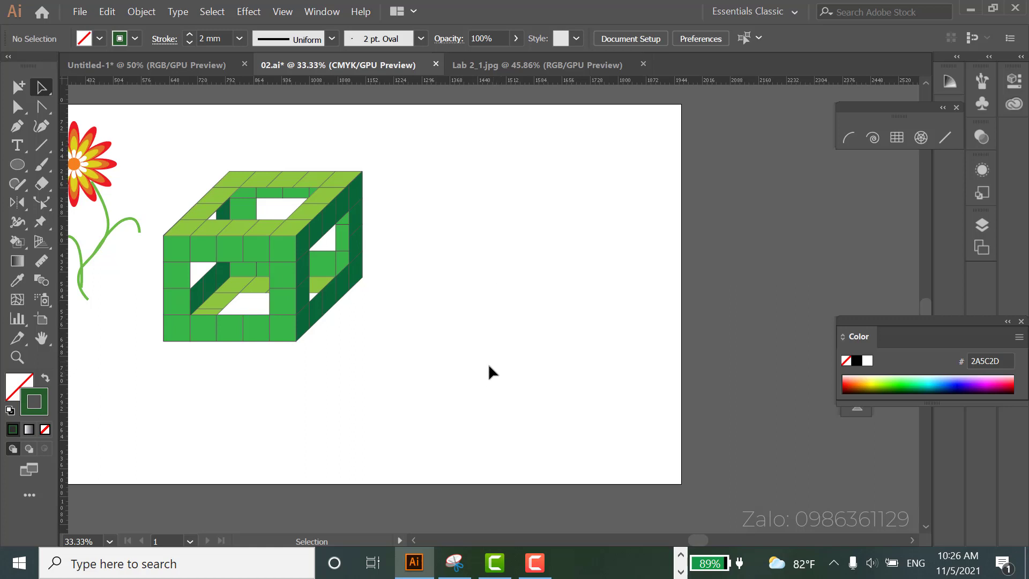
pyautogui.scroll(1, 489, 367)
pyautogui.press('m')
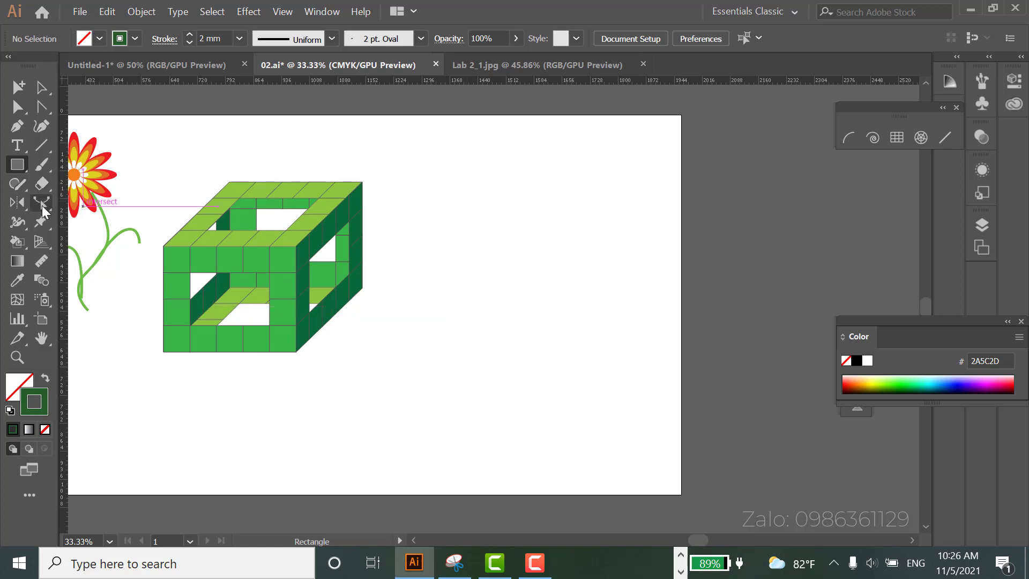
# - Draw a rectangle right of the green cube with fill 007DD4 and a dark 333124 outline
pyautogui.moveTo(479, 295); pyautogui.dragTo(581, 375)
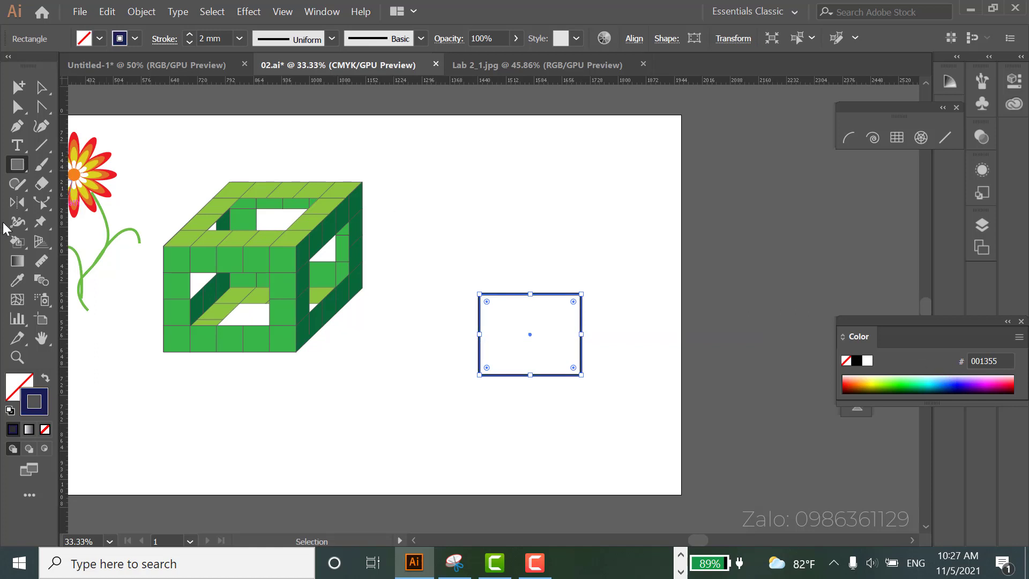
pyautogui.hotkey('shift', 'x')
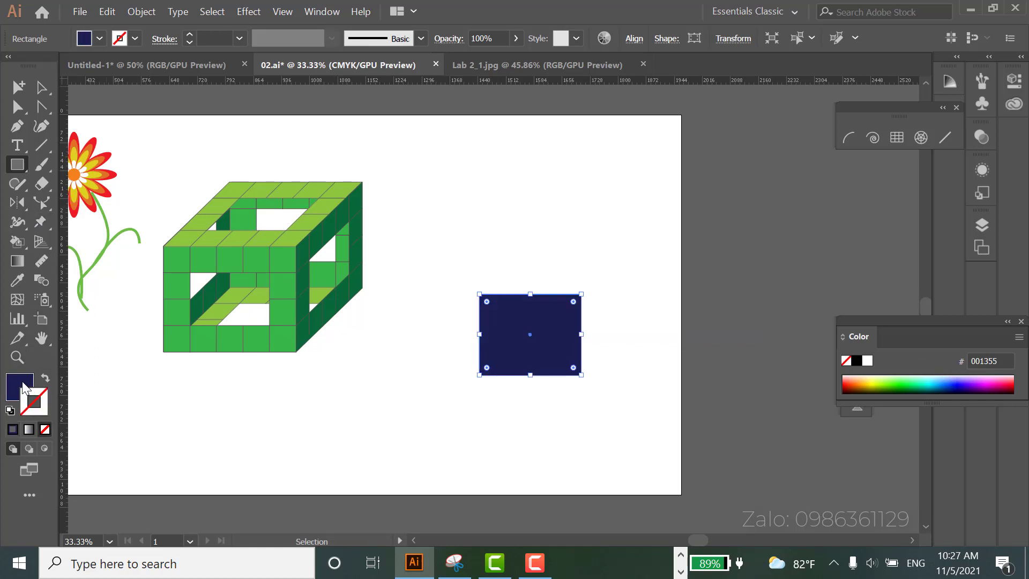
pyautogui.doubleClick(43, 411)
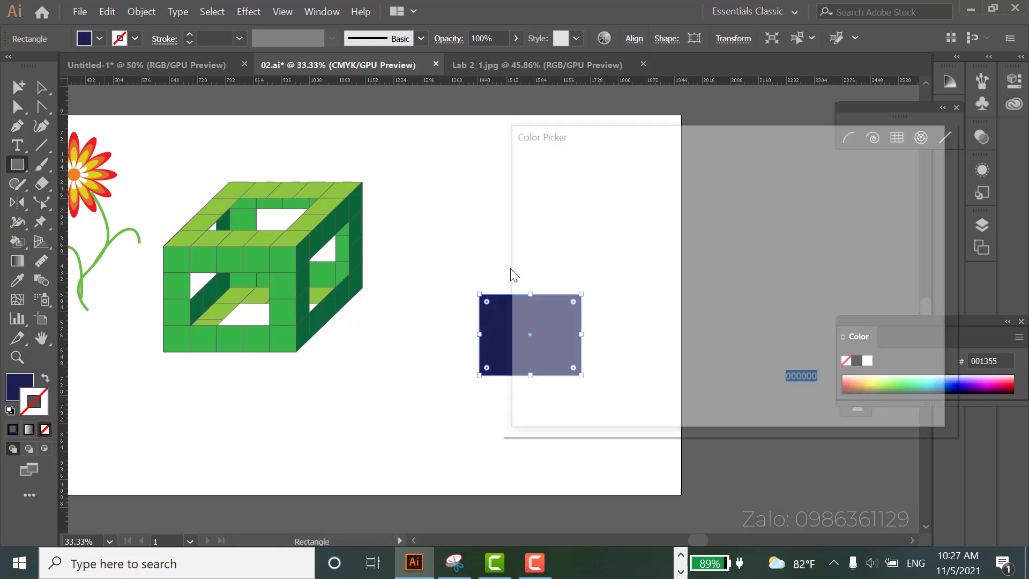
pyautogui.write('007DD4')
pyautogui.press('Return')
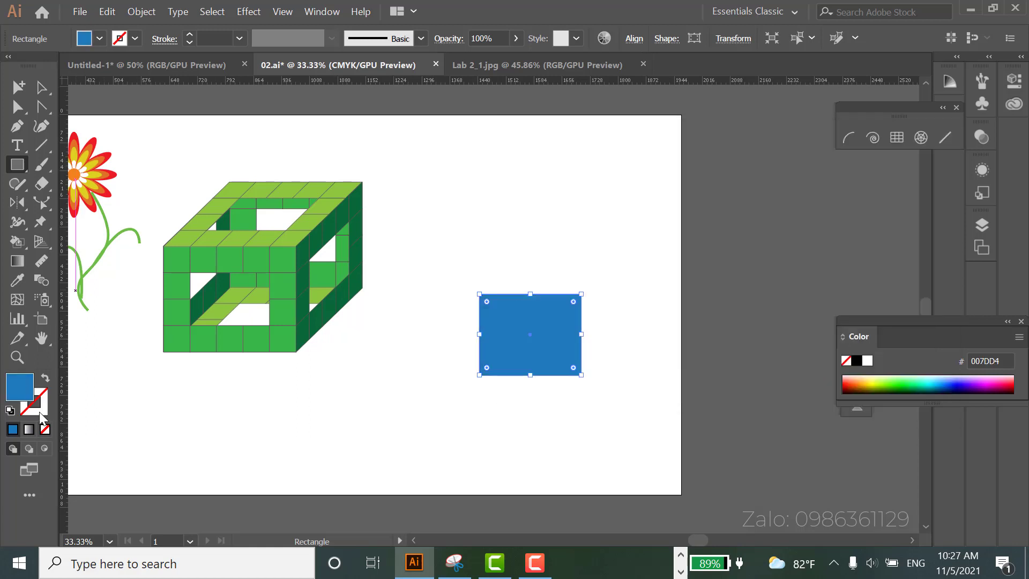
pyautogui.doubleClick(42, 413)
pyautogui.click(898, 184)
pyautogui.press('v')
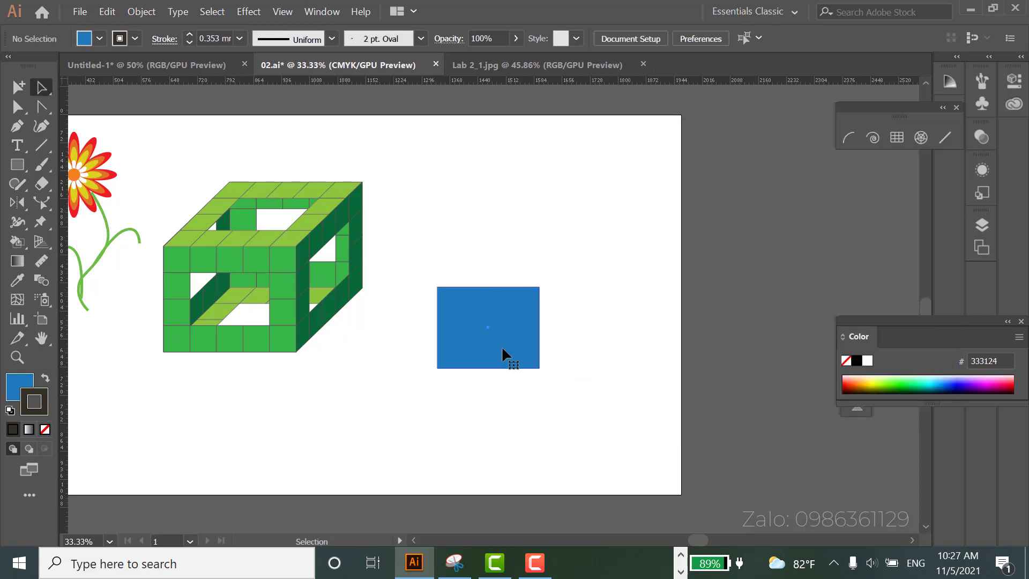
pyautogui.click(502, 349)
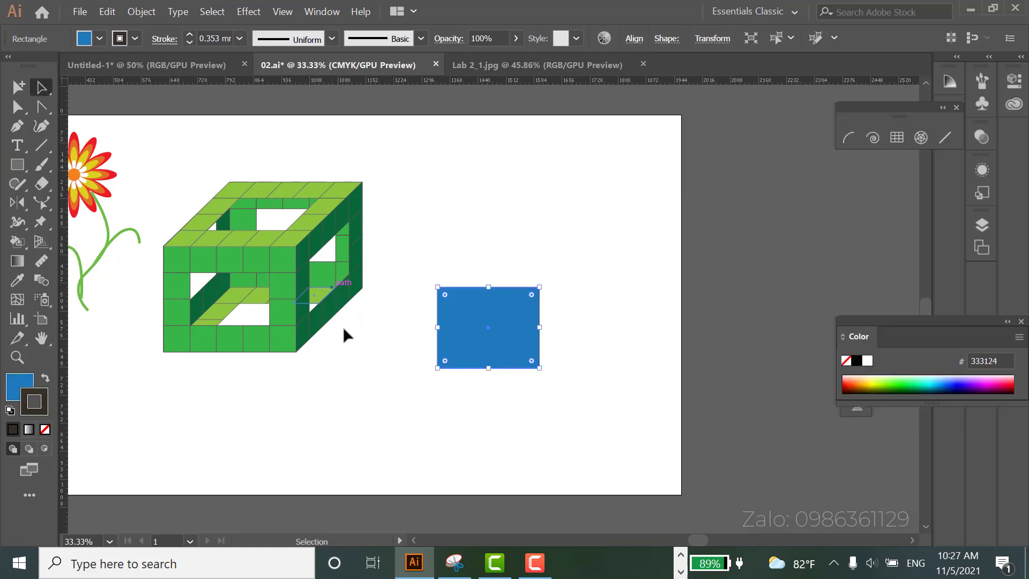
# - Duplicate the blue rectangle so the copy sits flush against its right side
pyautogui.moveTo(467, 351); pyautogui.dragTo(571, 351)
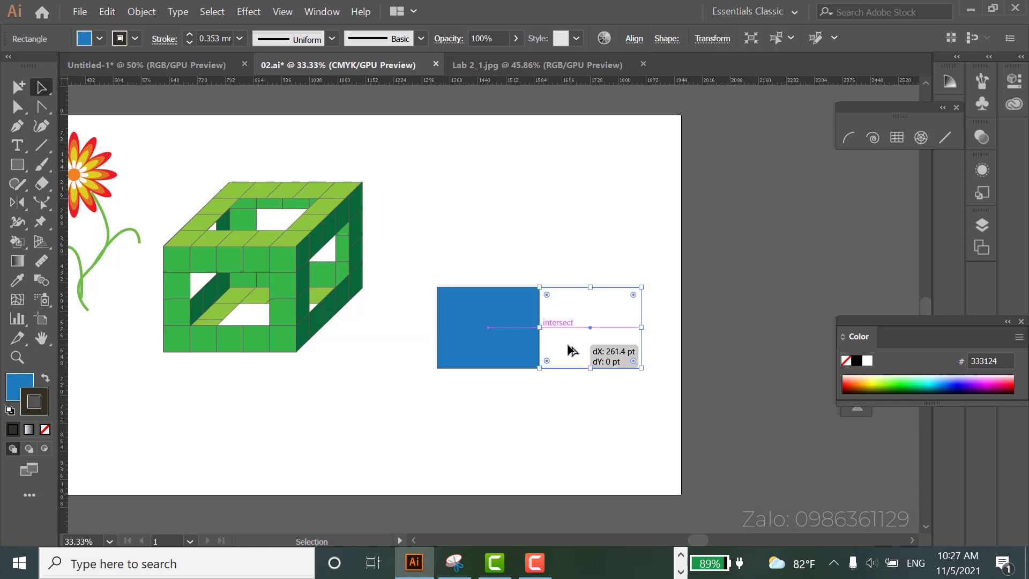
pyautogui.moveTo(568, 346); pyautogui.dragTo(568, 348)
pyautogui.click(541, 217)
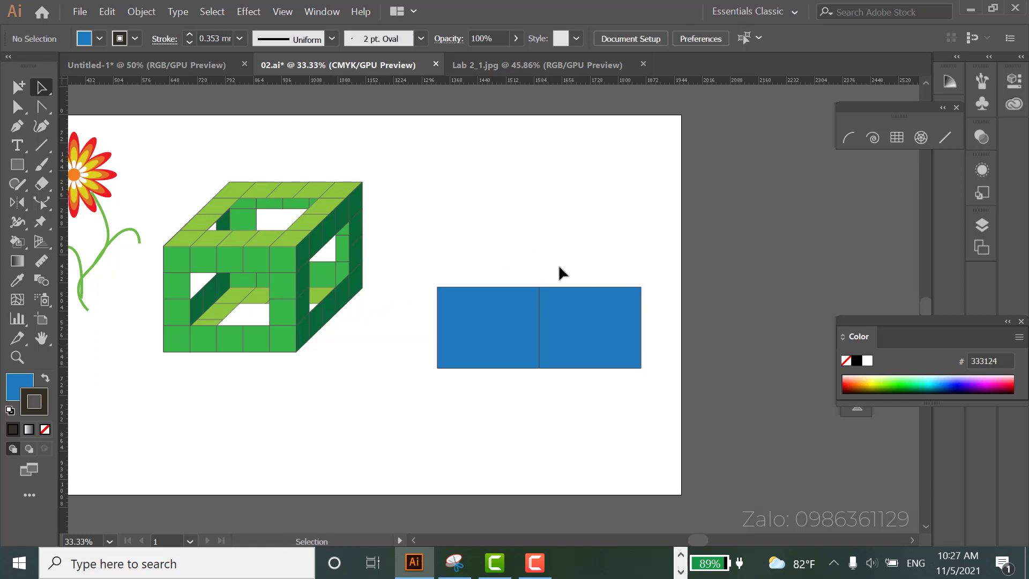
pyautogui.click(586, 329)
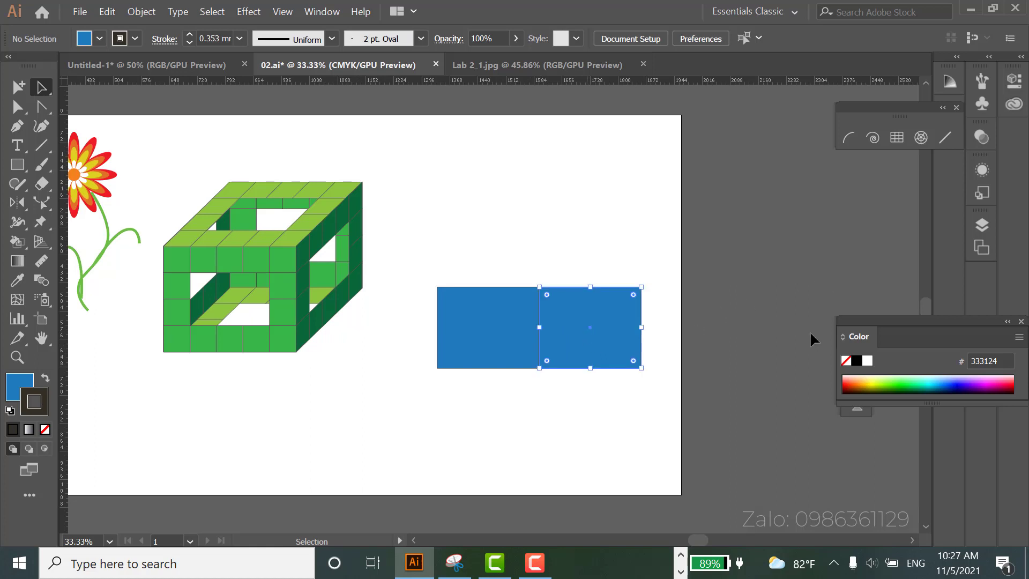
# - Fill the right-hand copy with a darker blue, 2A7BBF
pyautogui.doubleClick(27, 387)
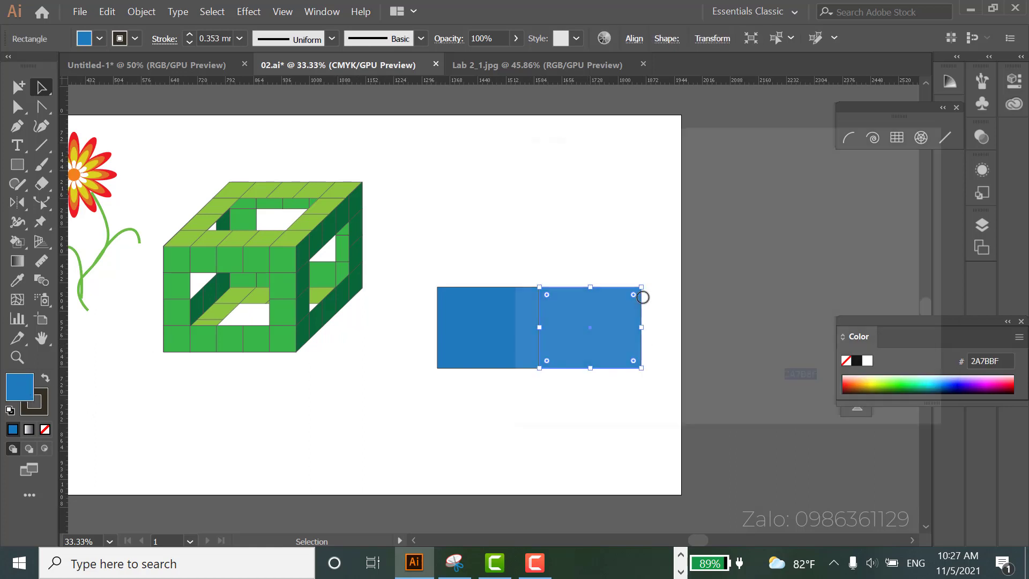
pyautogui.click(680, 266)
pyautogui.click(901, 185)
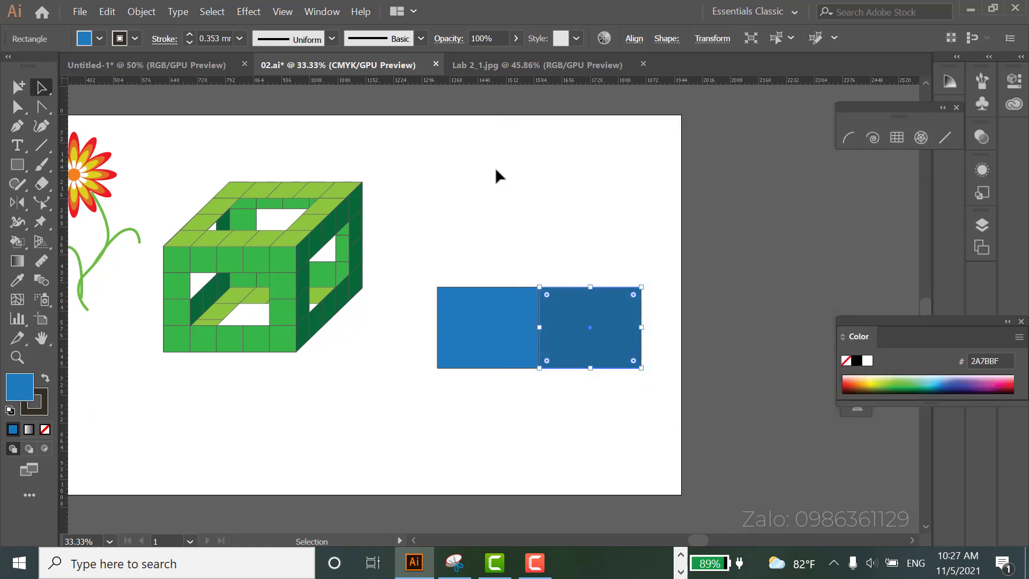
pyautogui.click(496, 167)
pyautogui.click(511, 342)
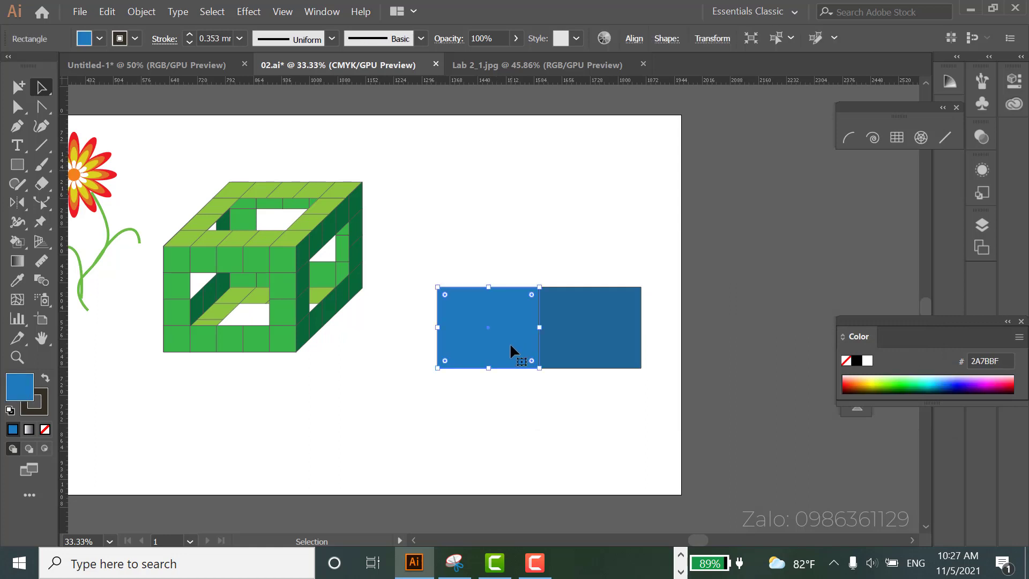
# - Copy the left rectangle straight upward and fill the copy lighter blue 4F9DD3
pyautogui.moveTo(511, 343); pyautogui.dragTo(509, 274)
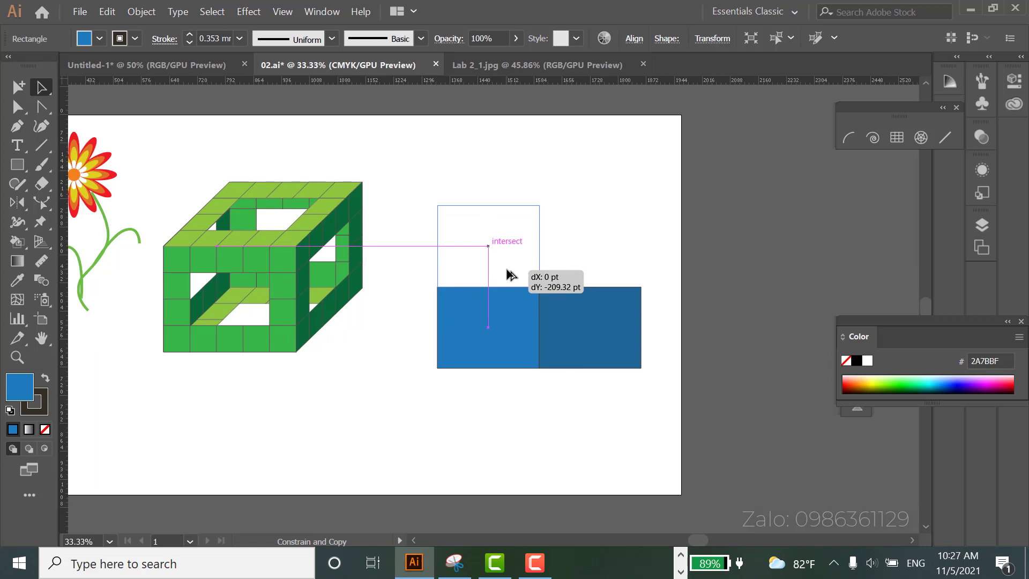
pyautogui.moveTo(509, 271); pyautogui.dragTo(508, 271)
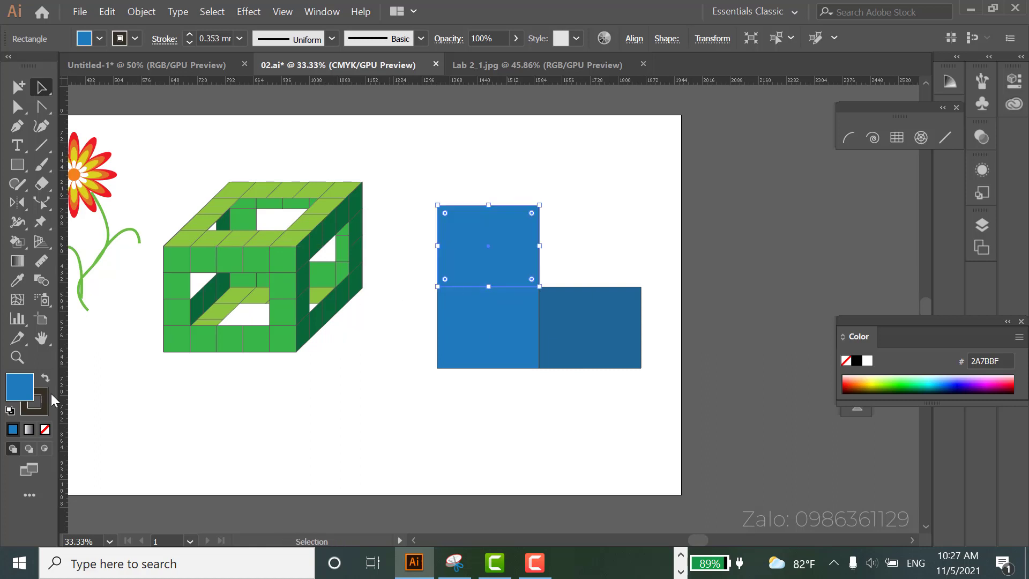
pyautogui.doubleClick(27, 389)
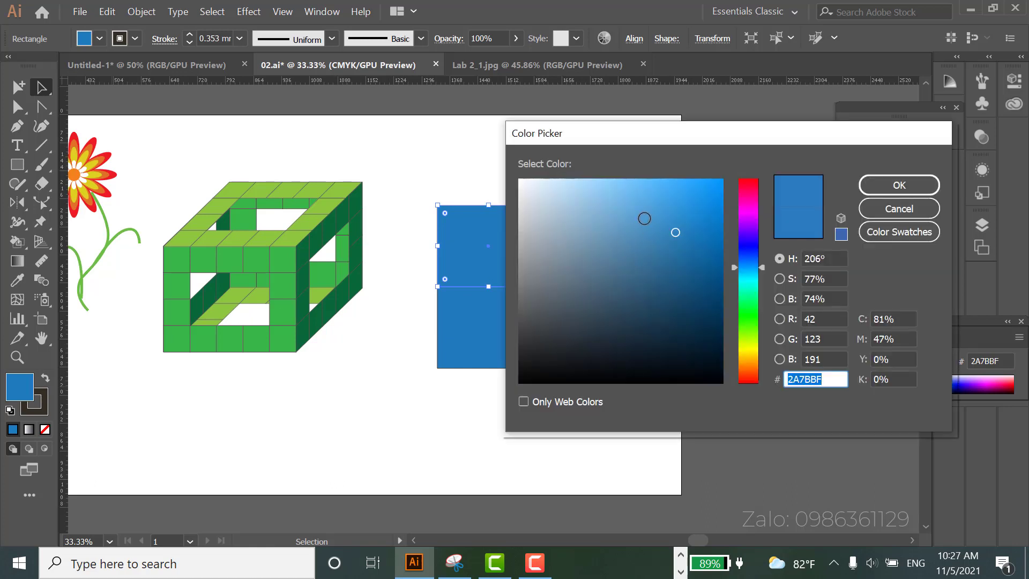
pyautogui.click(644, 218)
pyautogui.click(899, 185)
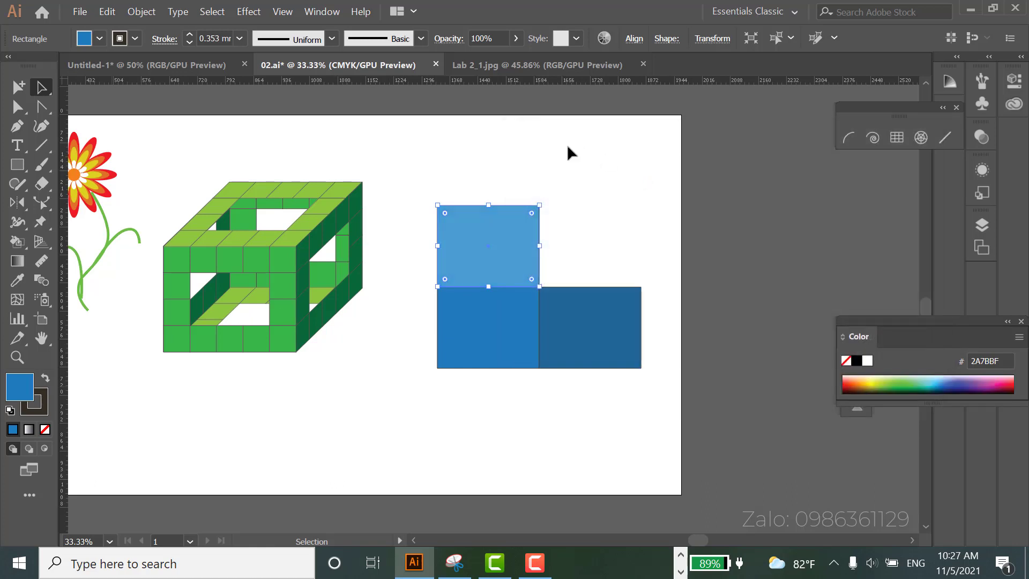
pyautogui.click(488, 234)
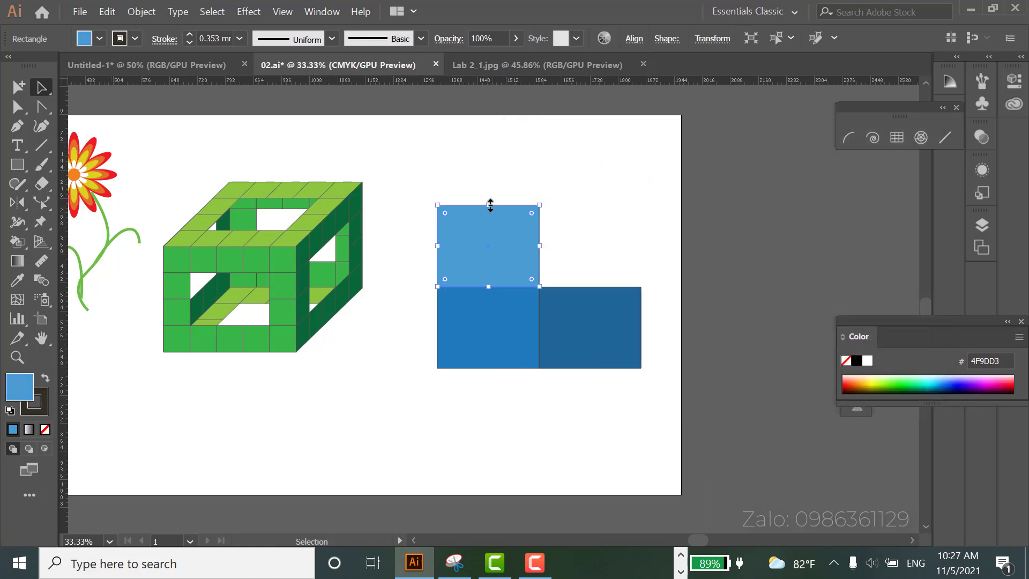
# - Shorten the light-blue top rectangle by lowering its top edge
pyautogui.moveTo(488, 205); pyautogui.dragTo(486, 240)
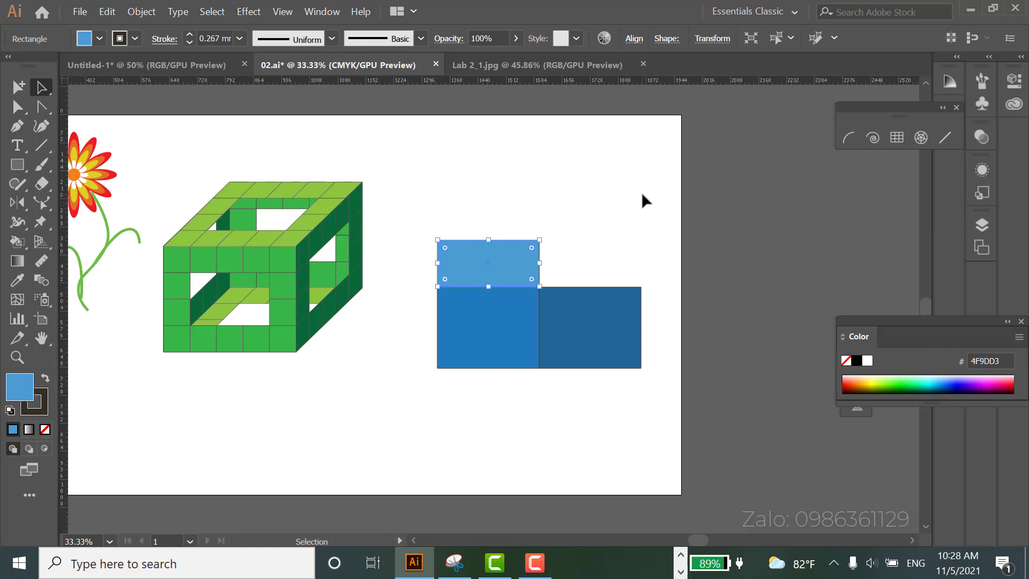
pyautogui.click(604, 329)
pyautogui.moveTo(620, 332); pyautogui.dragTo(587, 328)
pyautogui.hotkey('ctrl', 'z')
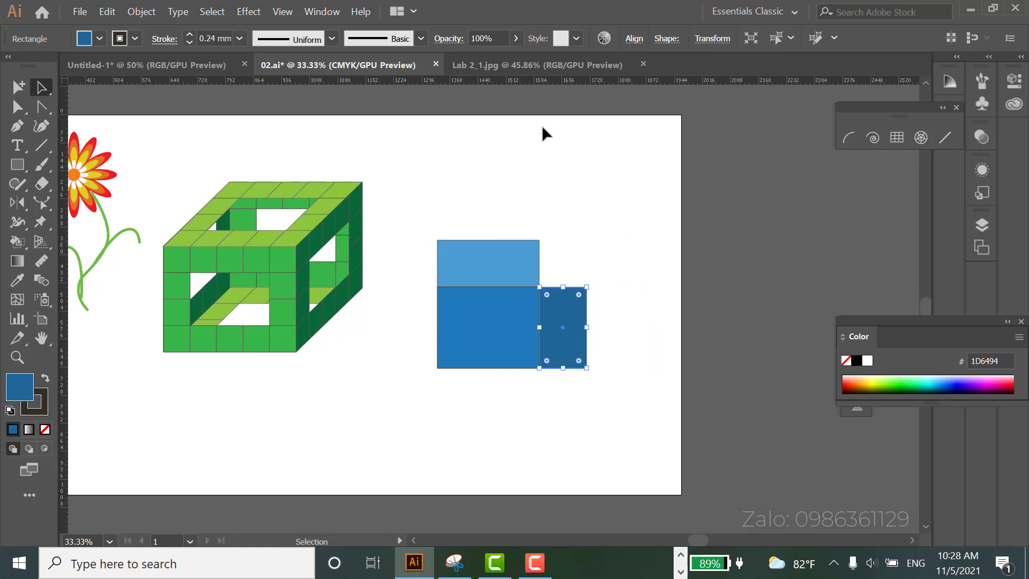
pyautogui.click(491, 268)
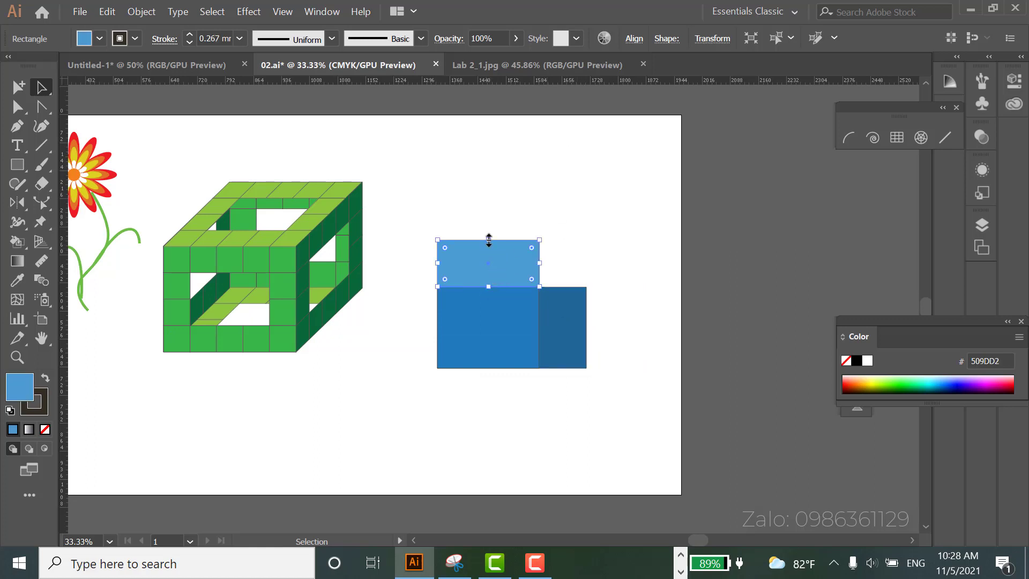
pyautogui.moveTo(488, 240); pyautogui.dragTo(488, 243)
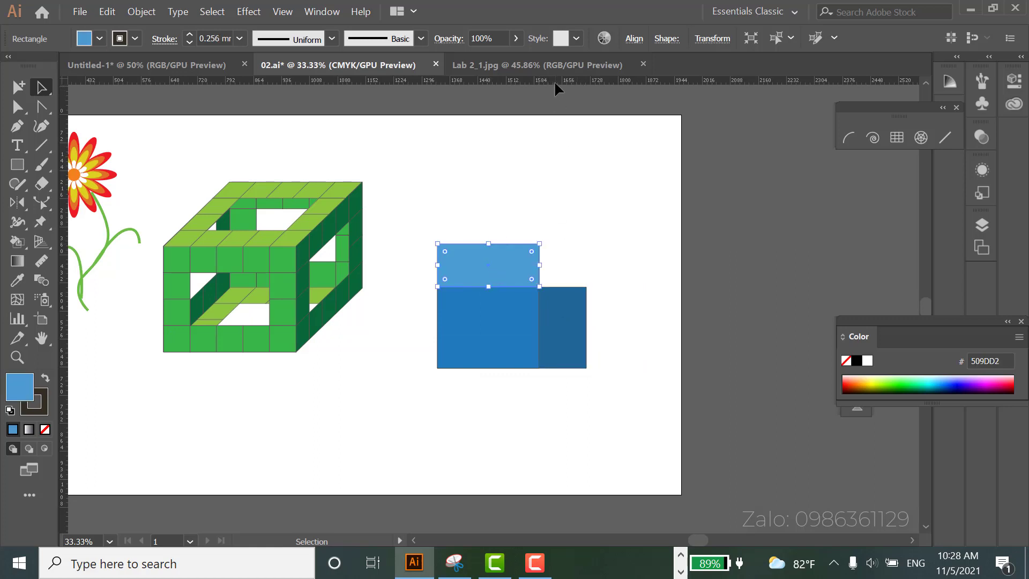
# - Add ruler guides along the light block's top and the dark rectangle's right edge
pyautogui.press('a')
pyautogui.click(542, 246)
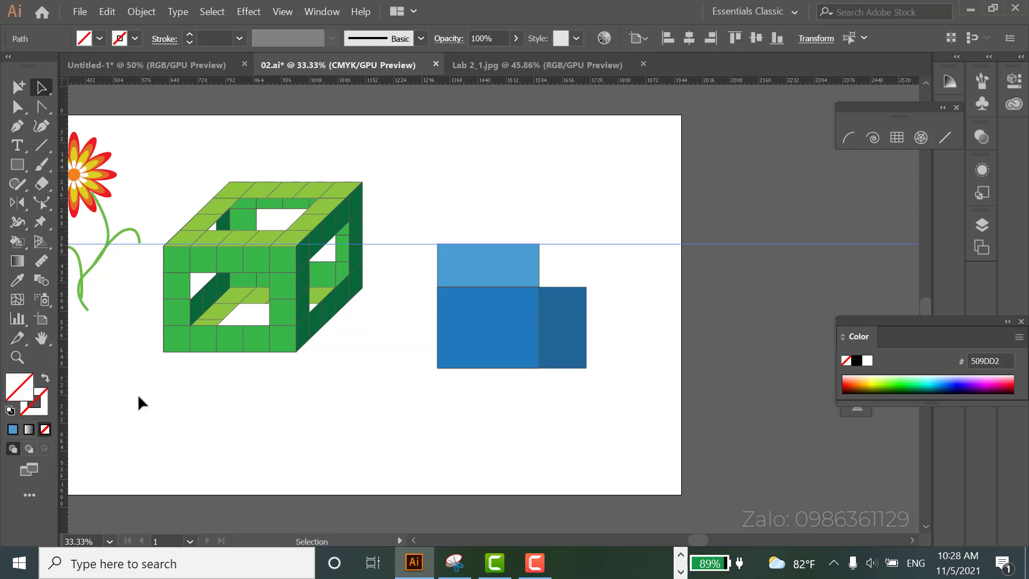
pyautogui.moveTo(63, 433); pyautogui.dragTo(587, 437)
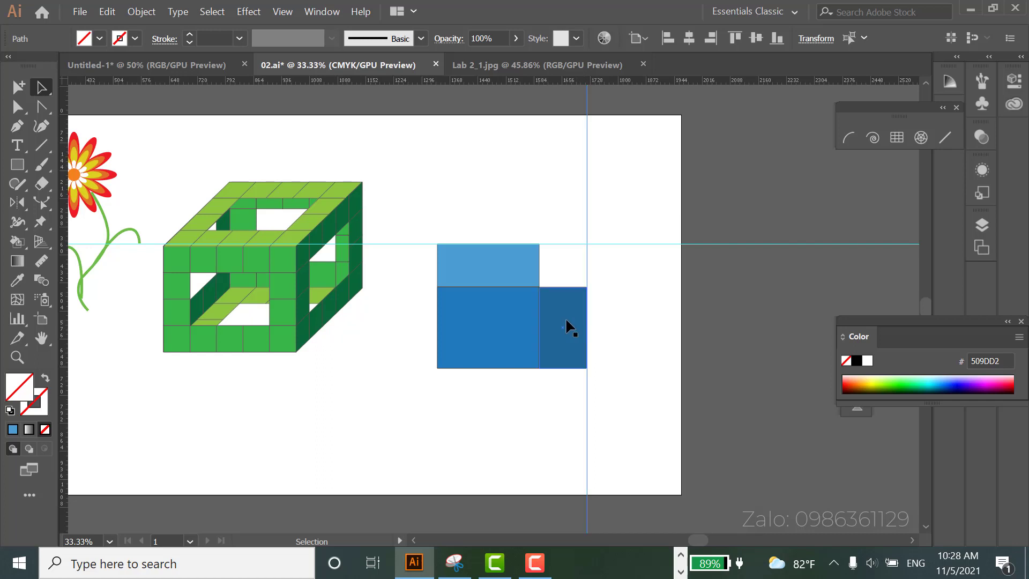
pyautogui.click(591, 244)
pyautogui.click(559, 330)
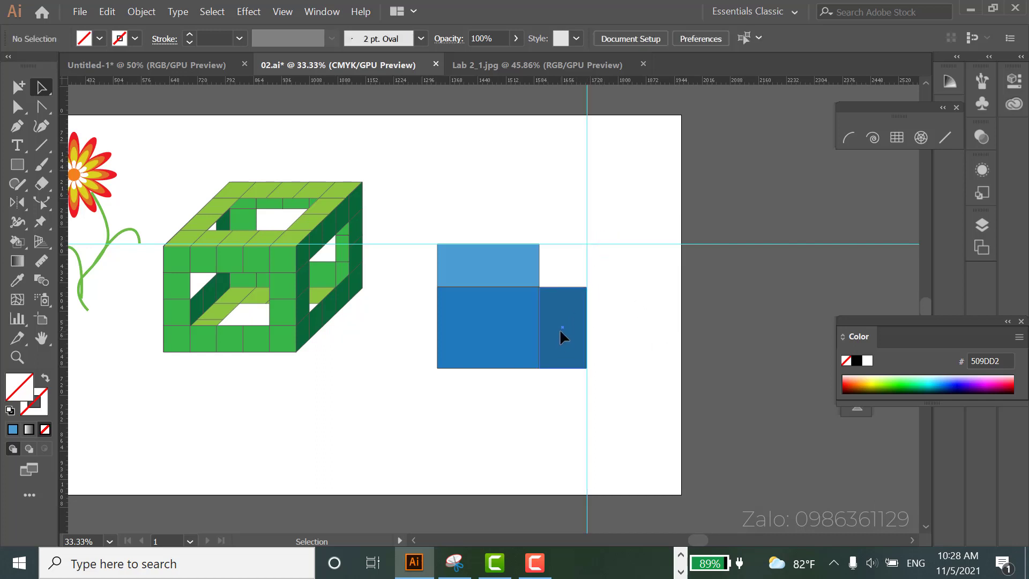
pyautogui.click(44, 207)
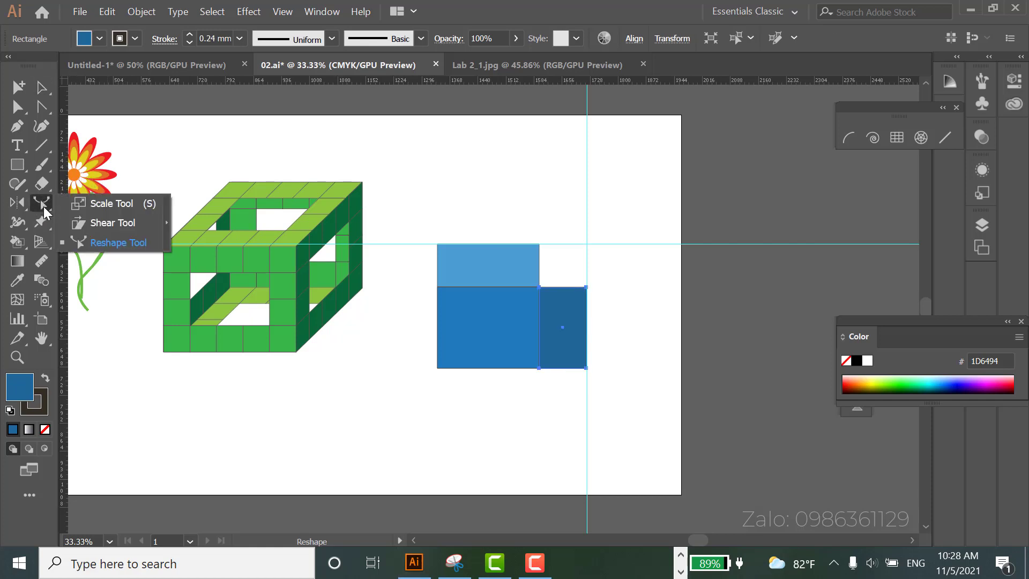
# - Shear the dark right rectangle upward until its top corner snaps to the guide
pyautogui.click(167, 223)
pyautogui.moveTo(90, 215); pyautogui.dragTo(172, 107)
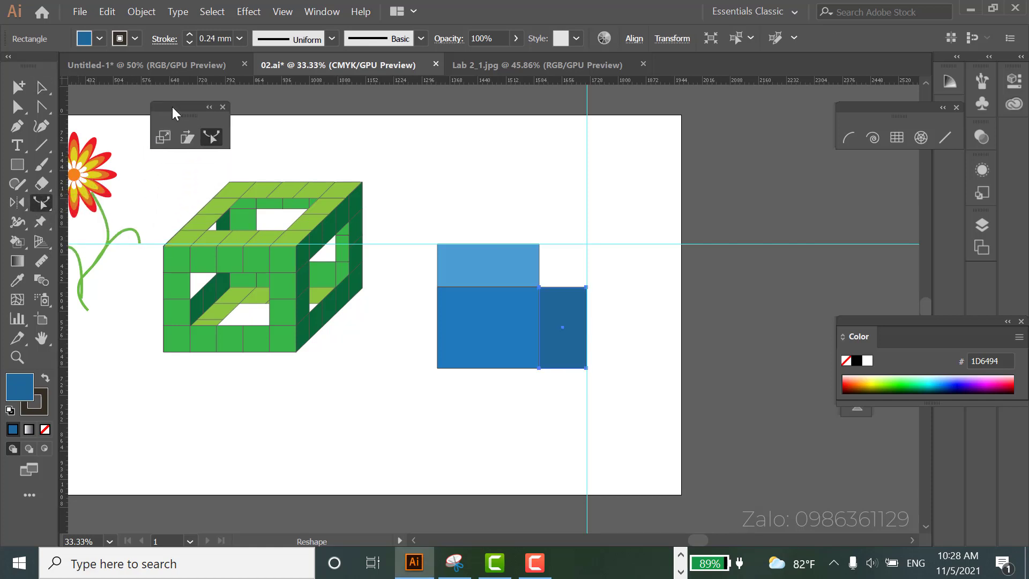
pyautogui.click(185, 136)
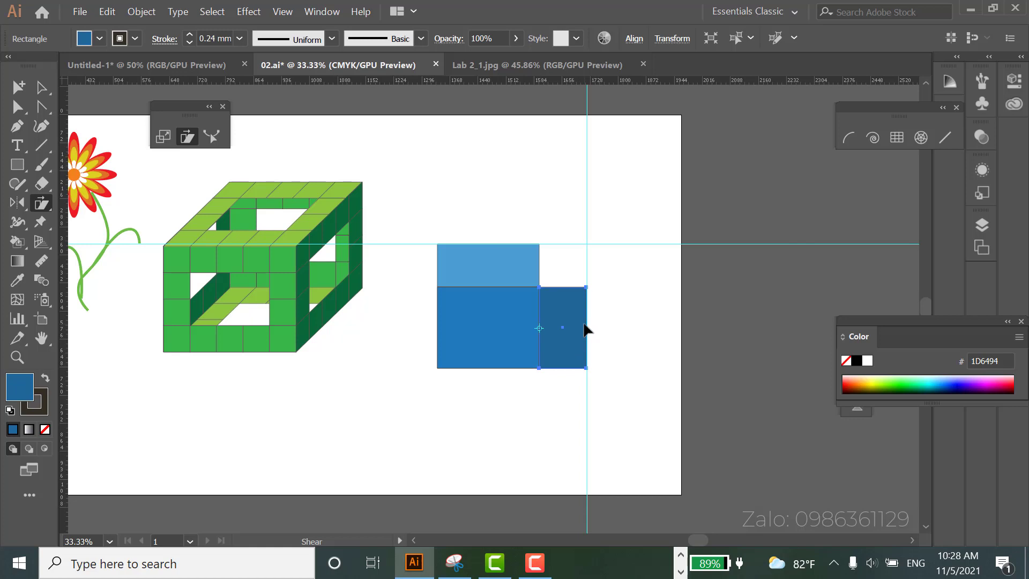
pyautogui.moveTo(588, 327); pyautogui.dragTo(589, 286)
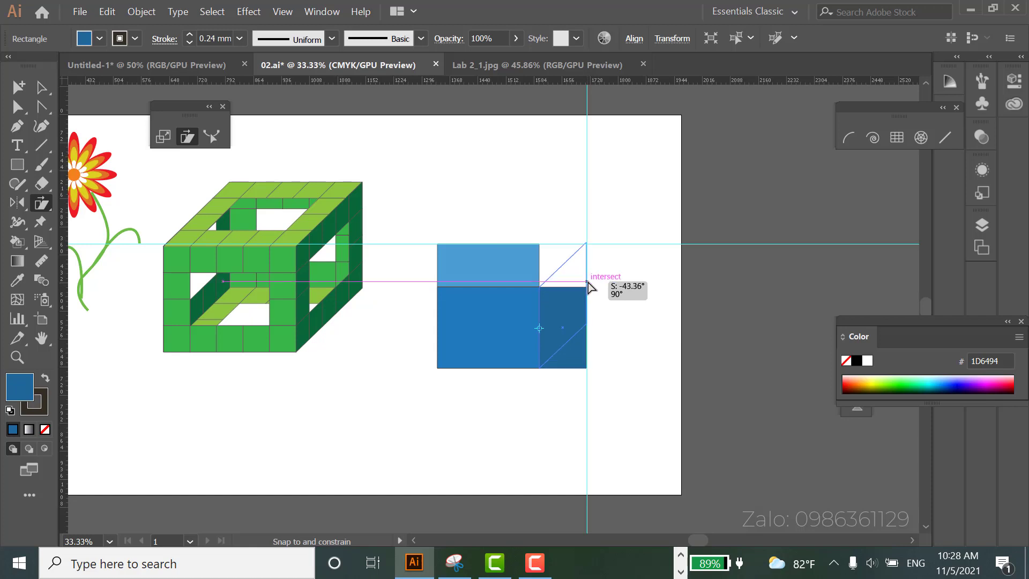
pyautogui.moveTo(588, 288); pyautogui.dragTo(589, 285)
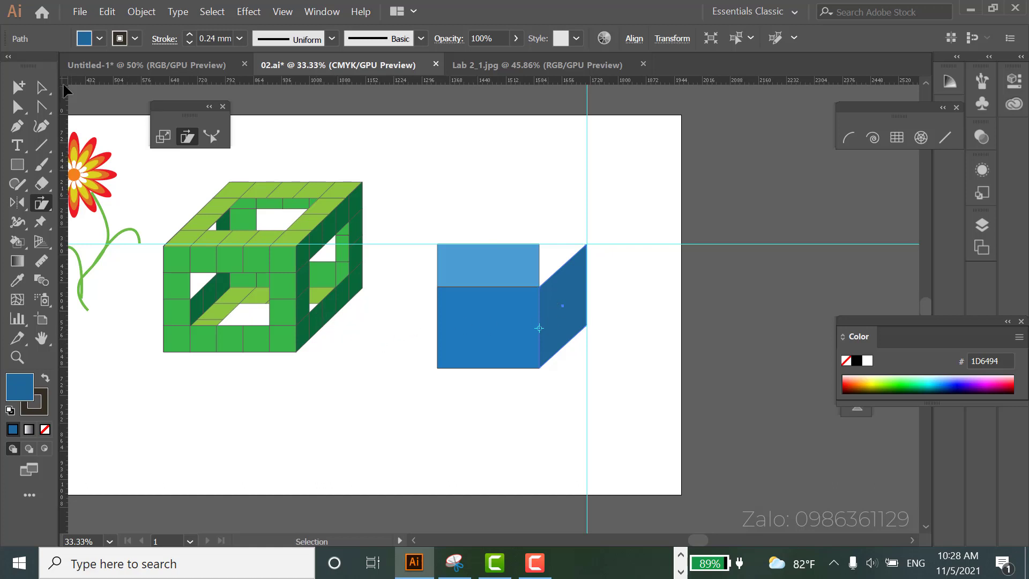
# - Shear the light-blue top rectangle sideways onto the side face's edge to form the top face
pyautogui.press('v')
pyautogui.click(485, 263)
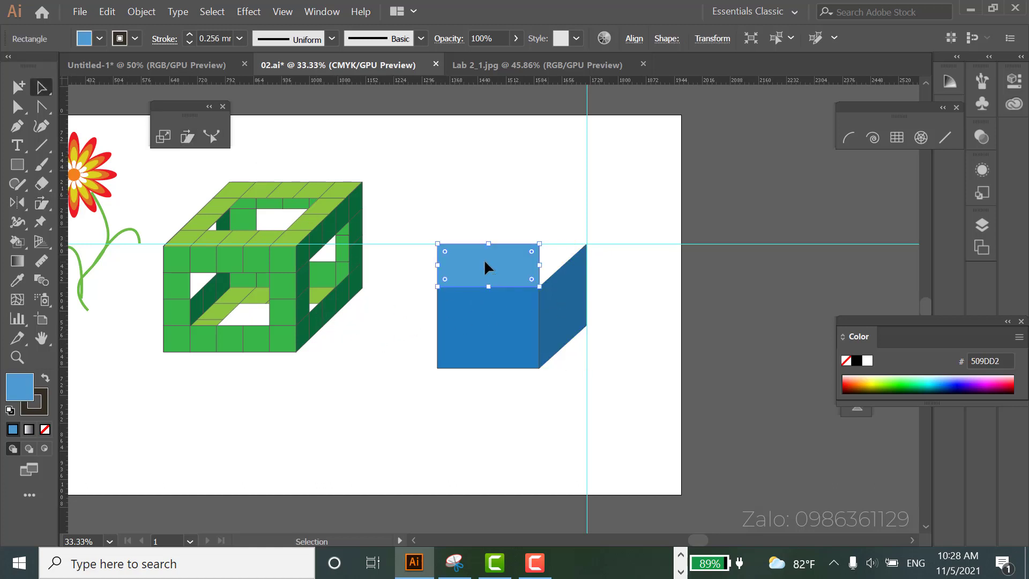
pyautogui.click(186, 137)
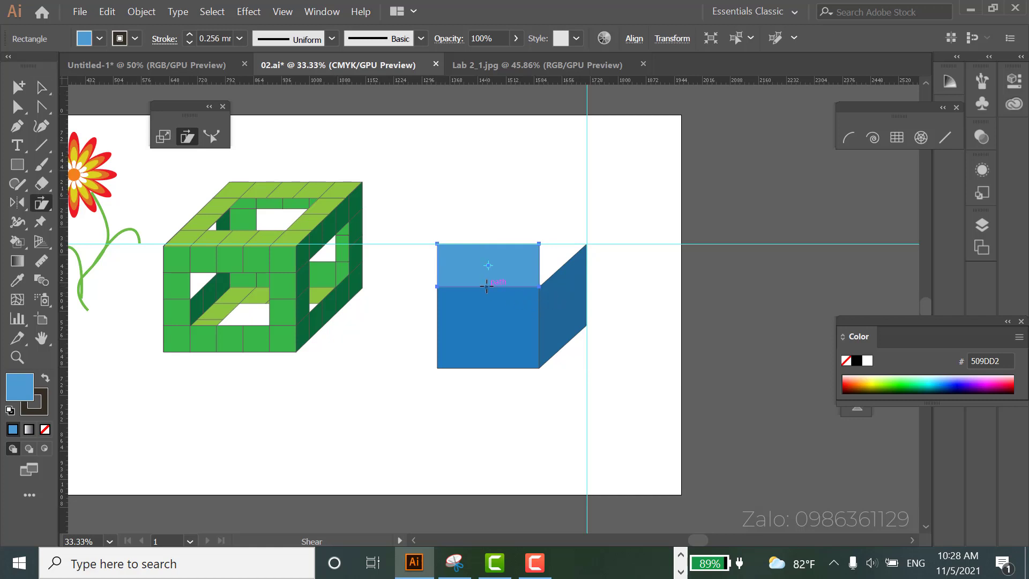
pyautogui.moveTo(502, 253); pyautogui.dragTo(543, 250)
pyautogui.click(47, 87)
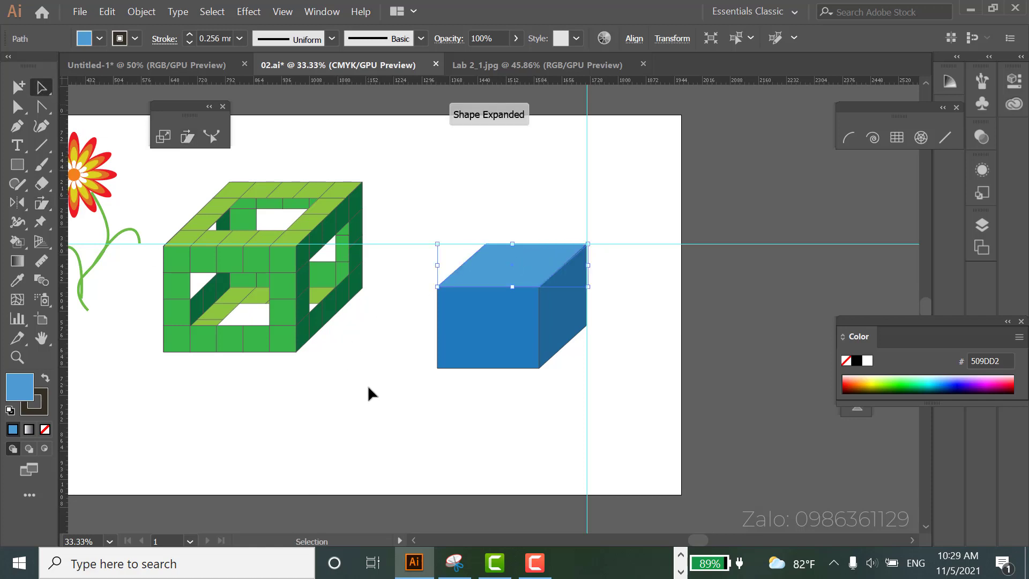
pyautogui.click(368, 385)
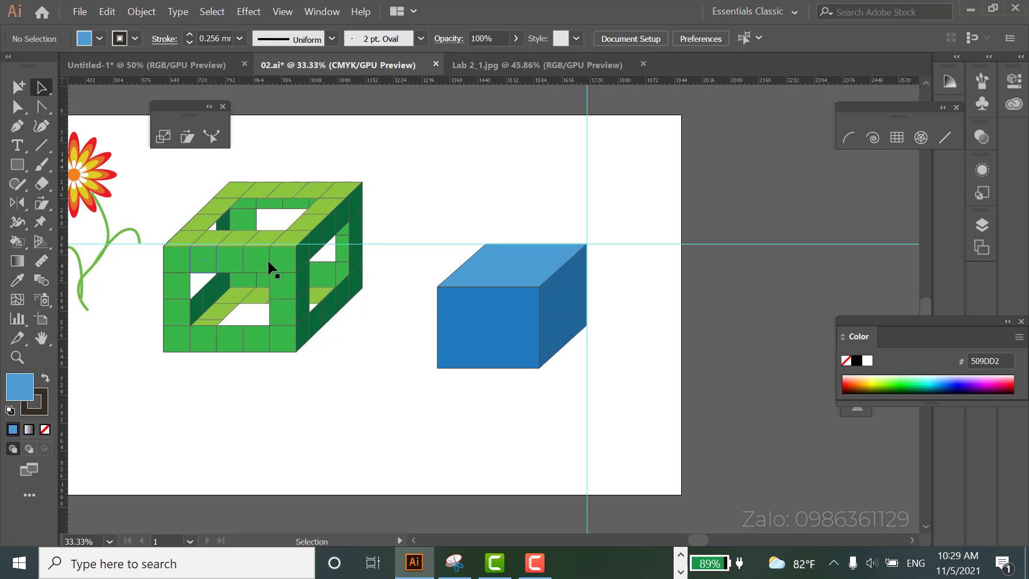
# - Select the whole blue cube and scale it down smaller
pyautogui.click(217, 272)
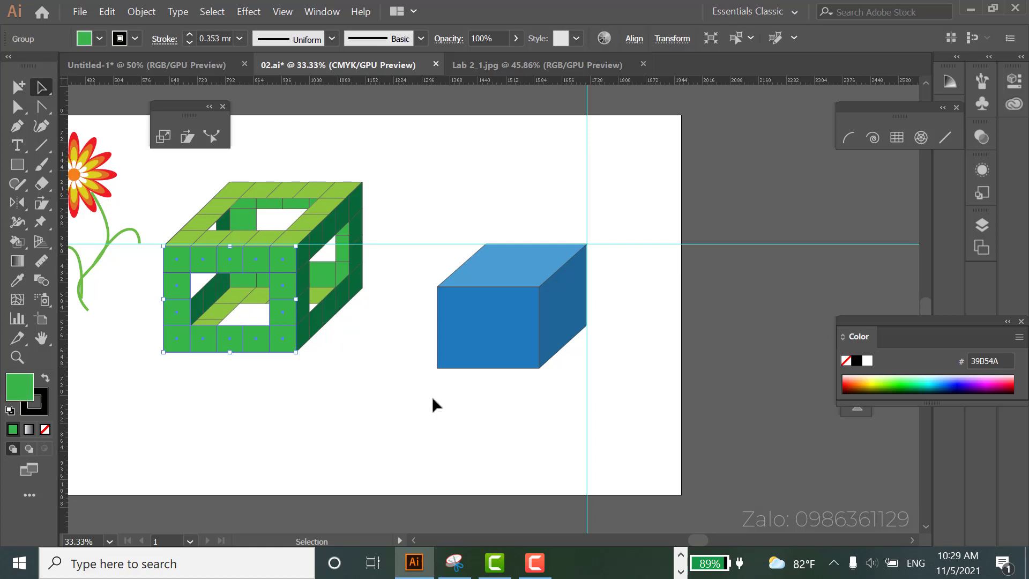
pyautogui.moveTo(384, 273)
pyautogui.mouseDown()
pyautogui.moveTo(538, 370)
pyautogui.moveTo(775, 190)
pyautogui.mouseUp()
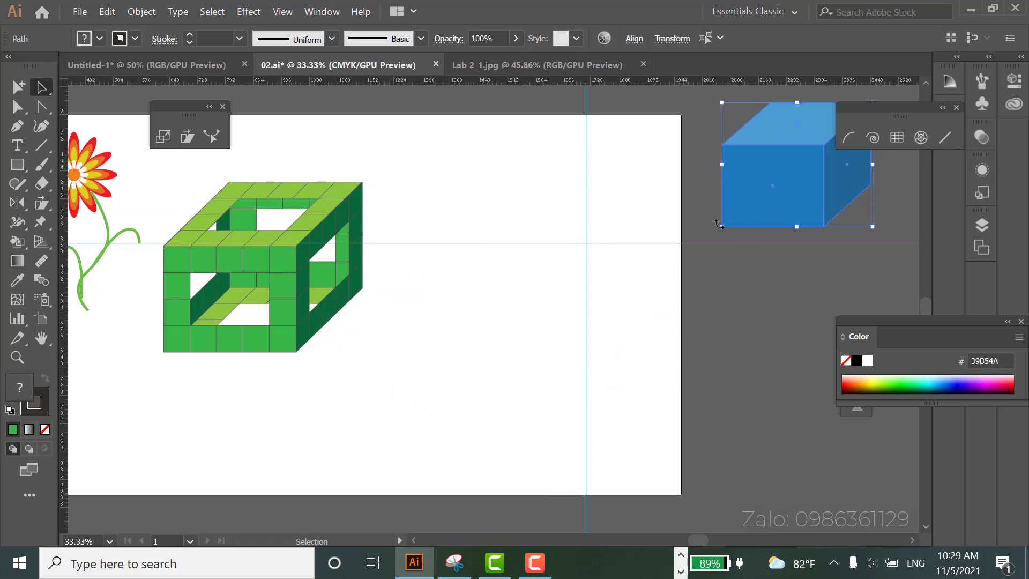
pyautogui.moveTo(723, 227); pyautogui.dragTo(773, 185)
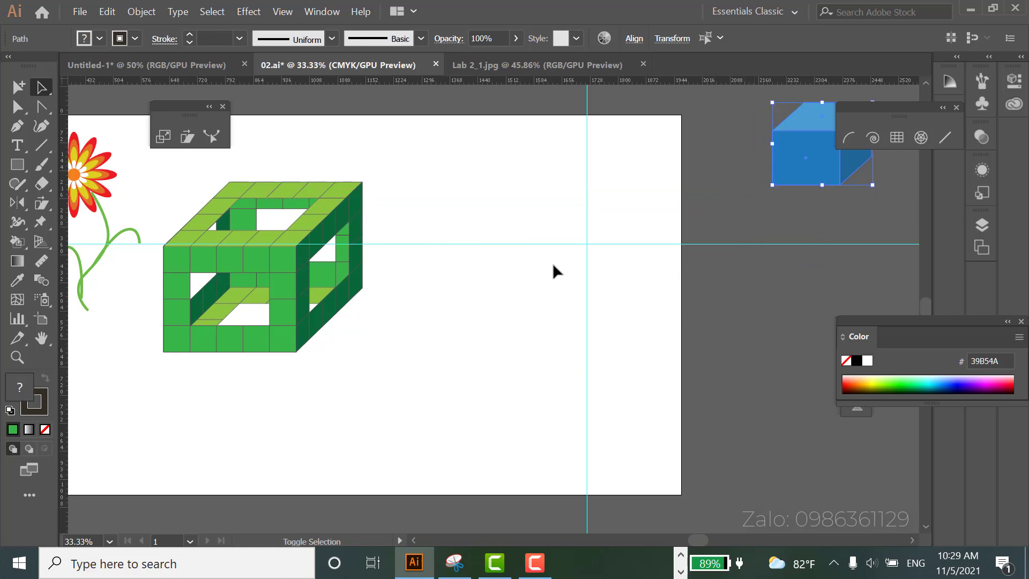
pyautogui.click(409, 334)
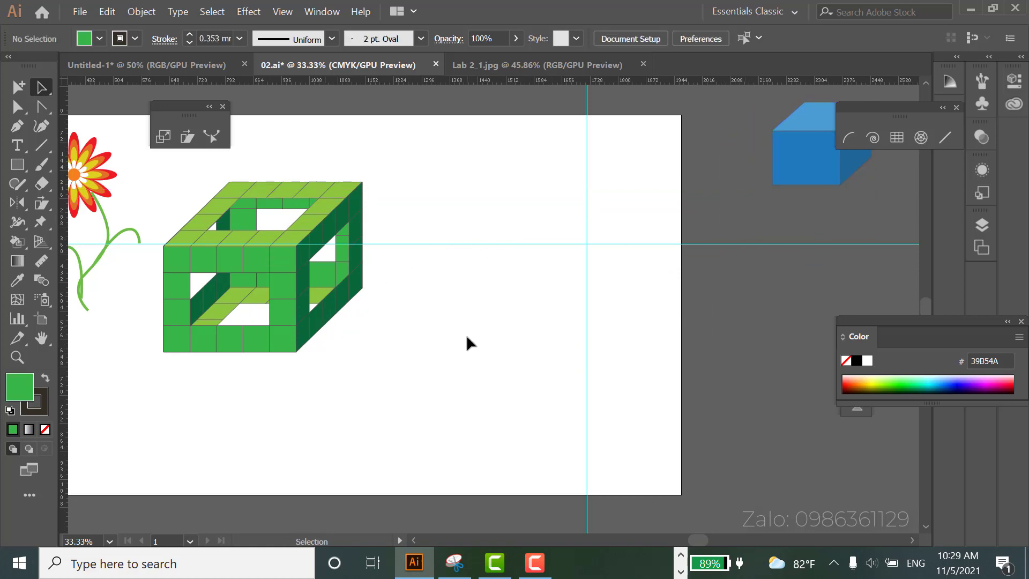
# - Align horizontal guides with the green cube's top edges and shift the vertical guide left
pyautogui.moveTo(505, 245); pyautogui.dragTo(505, 248)
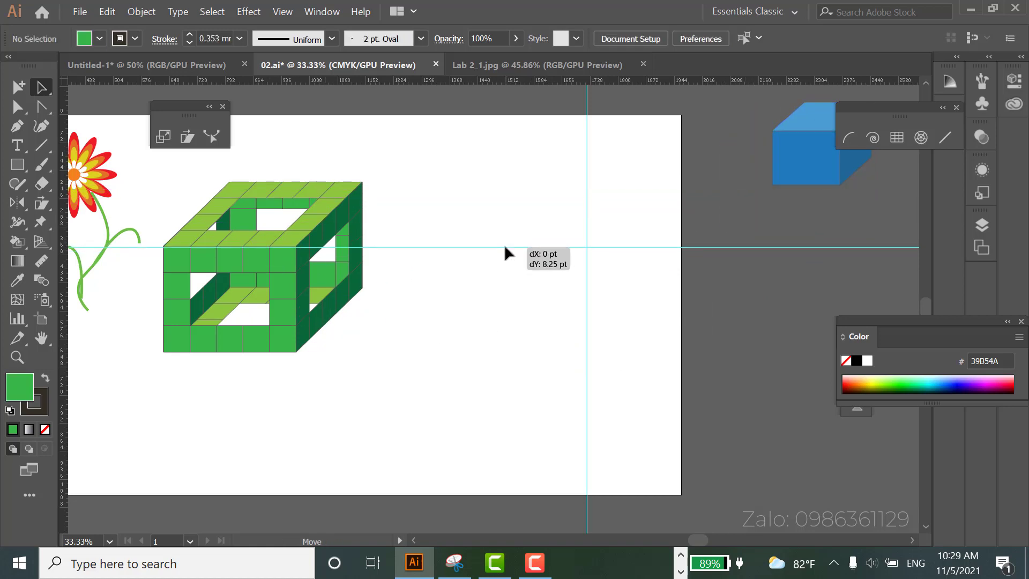
pyautogui.click(536, 247)
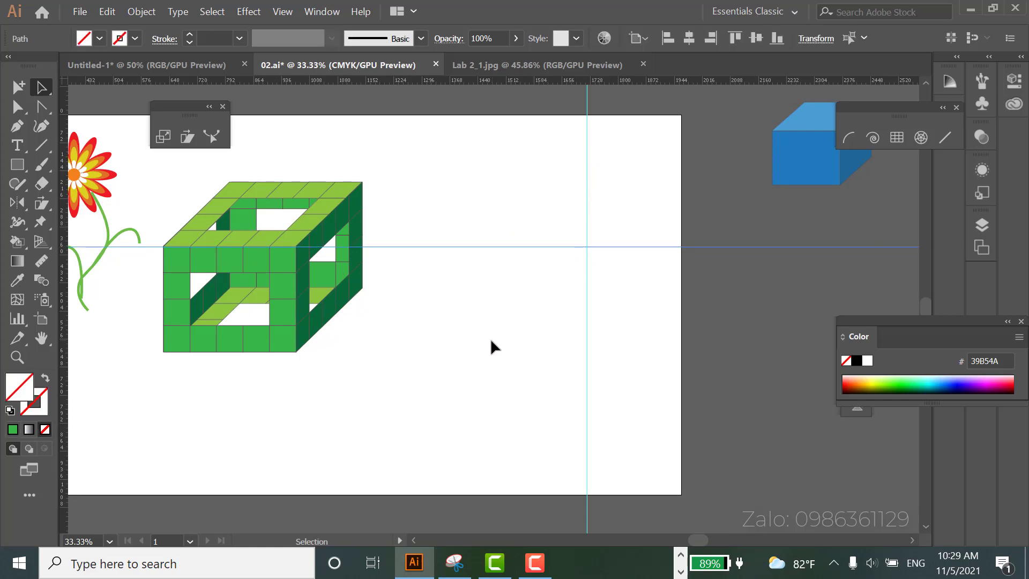
pyautogui.moveTo(494, 398); pyautogui.dragTo(486, 404)
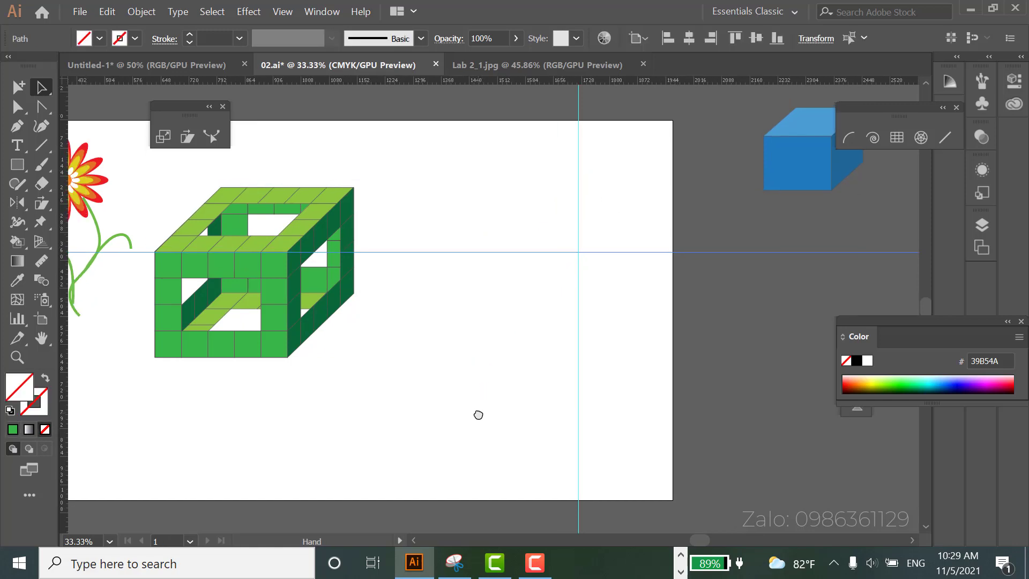
pyautogui.moveTo(544, 81); pyautogui.dragTo(547, 189)
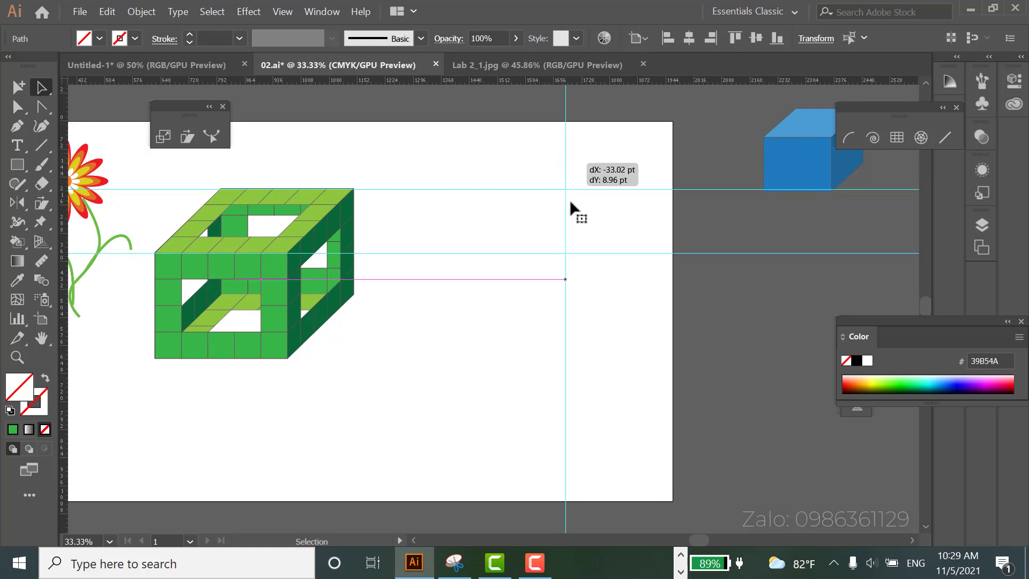
pyautogui.moveTo(578, 166); pyautogui.dragTo(566, 199)
pyautogui.moveTo(437, 189); pyautogui.dragTo(439, 187)
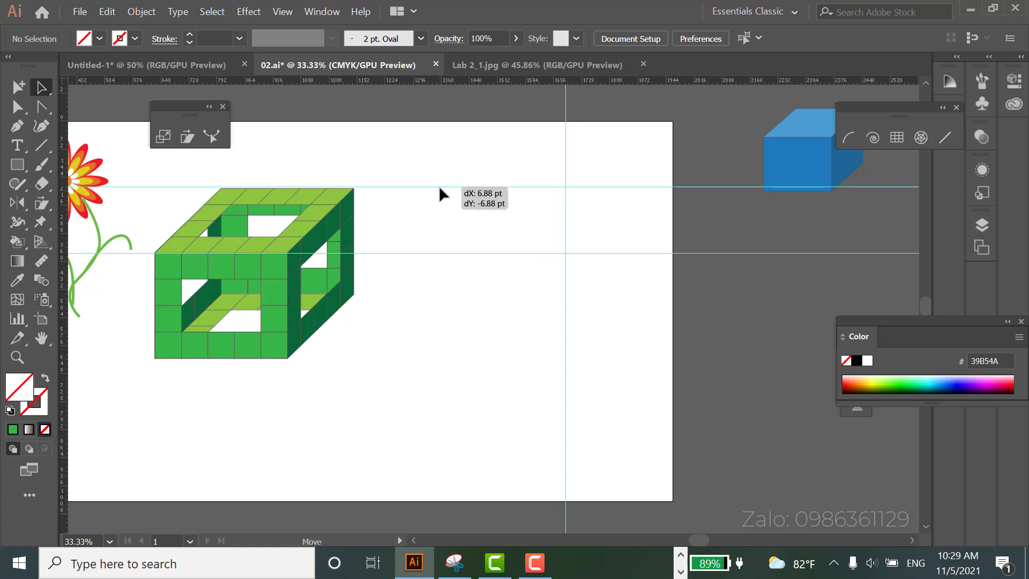
pyautogui.click(18, 166)
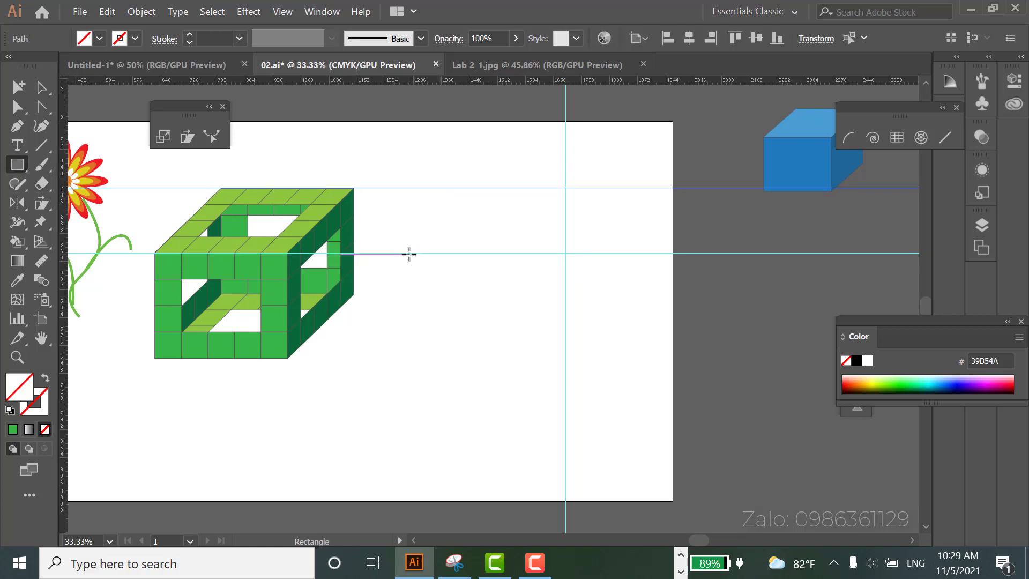
# - Draw a small square beside the green cube and fill it blue 427AA0
pyautogui.moveTo(409, 255); pyautogui.dragTo(432, 276)
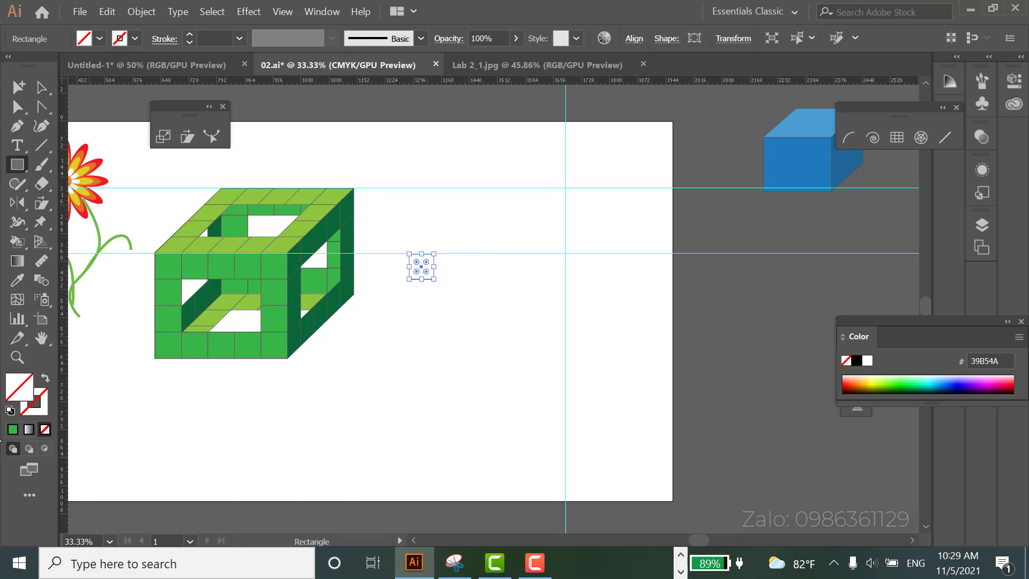
pyautogui.doubleClick(30, 386)
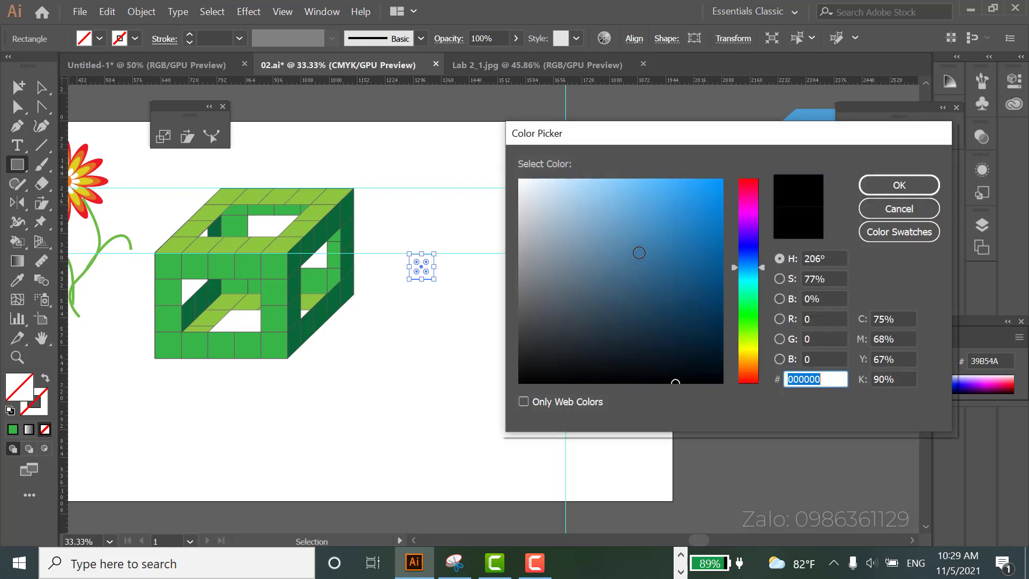
pyautogui.write('427AA0')
pyautogui.press('Return')
pyautogui.press('v')
pyautogui.click(445, 329)
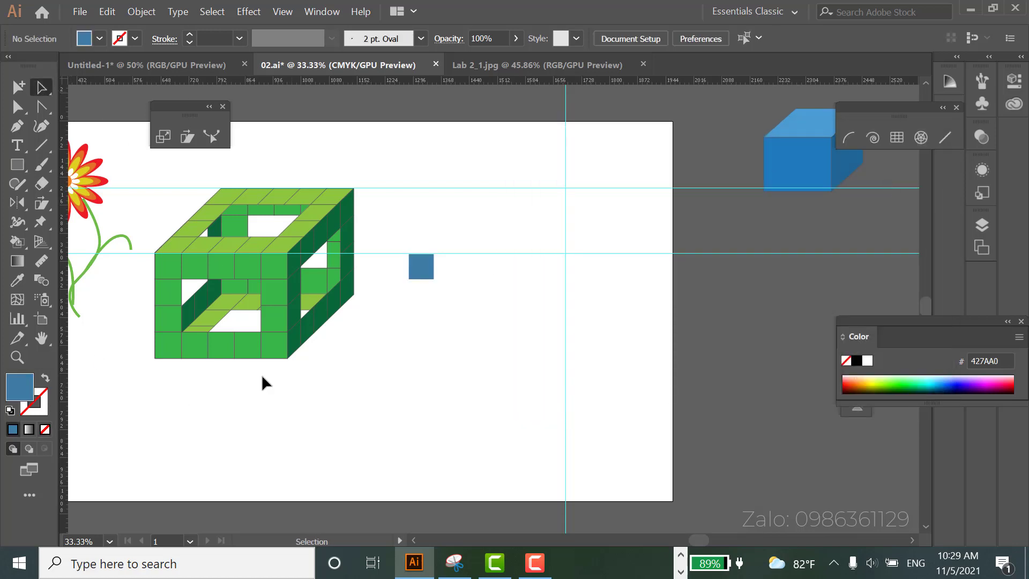
# - Give the blue square a dark 1E2930 outline
pyautogui.doubleClick(43, 413)
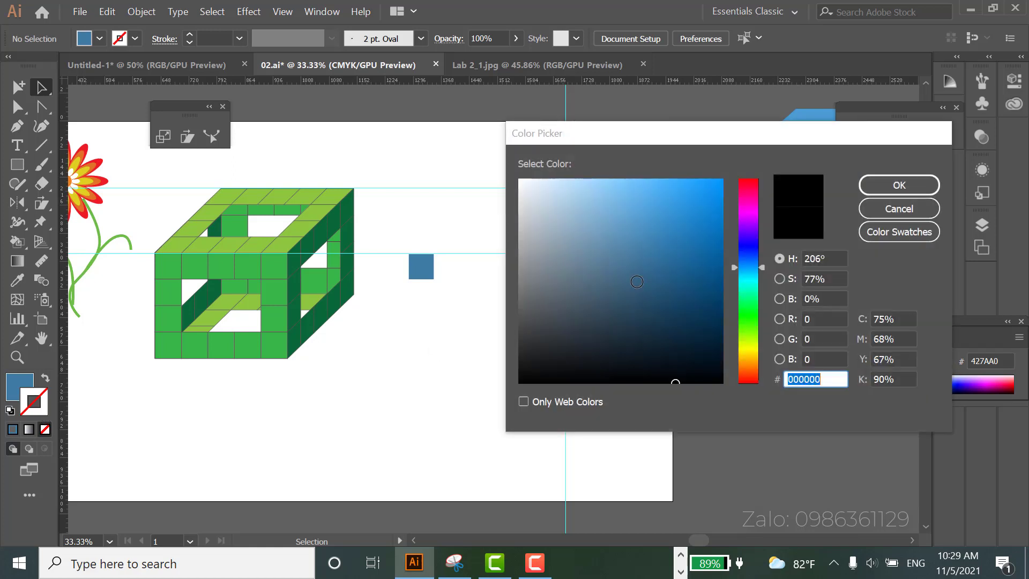
pyautogui.click(873, 211)
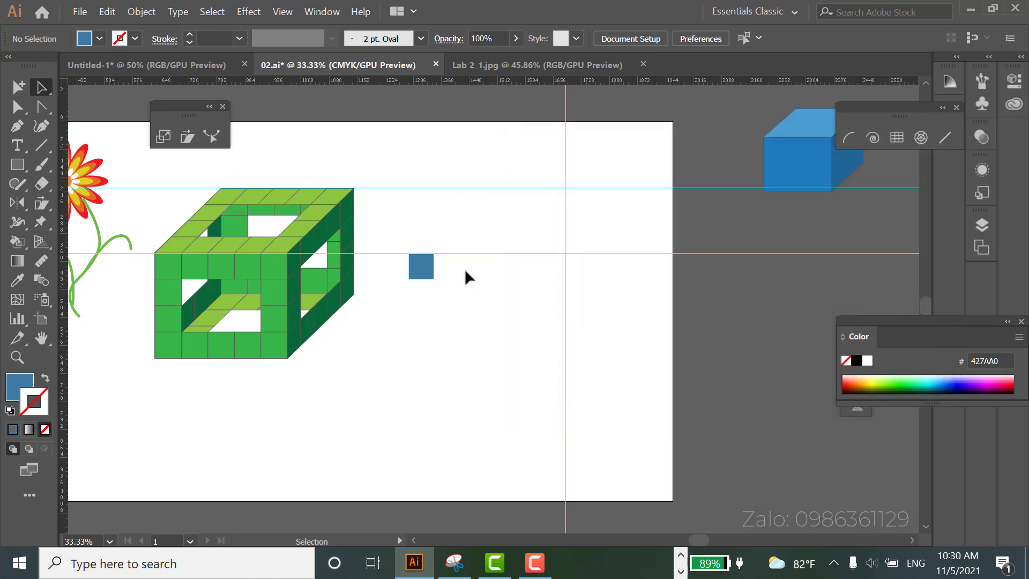
pyautogui.click(419, 283)
pyautogui.doubleClick(35, 410)
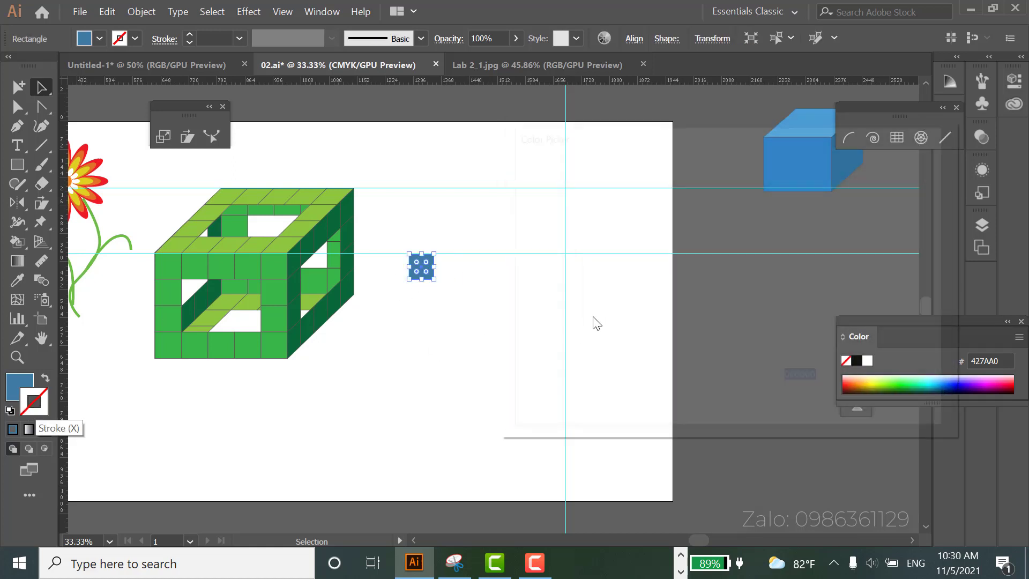
pyautogui.click(594, 345)
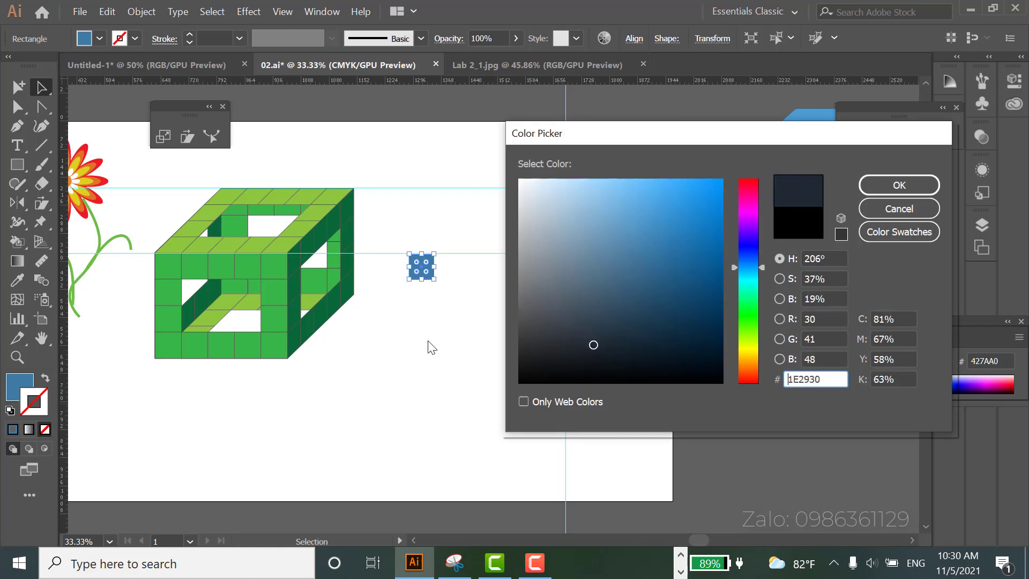
pyautogui.click(871, 193)
pyautogui.click(468, 321)
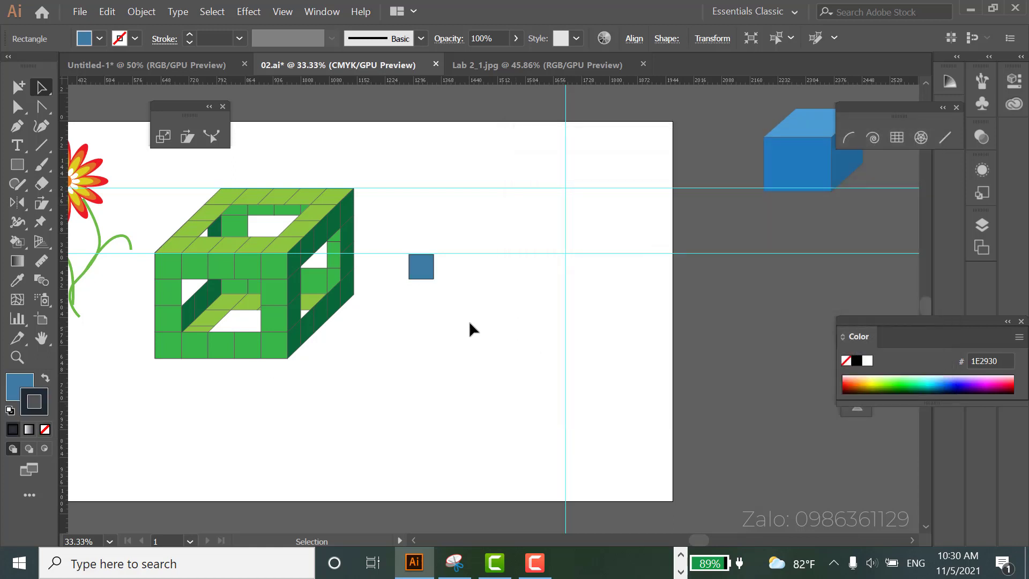
pyautogui.click(428, 278)
# - Zoom in and snap the blue square up onto the horizontal guide
pyautogui.hotkey('ctrl', '+')
pyautogui.hotkey('ctrl', '+')
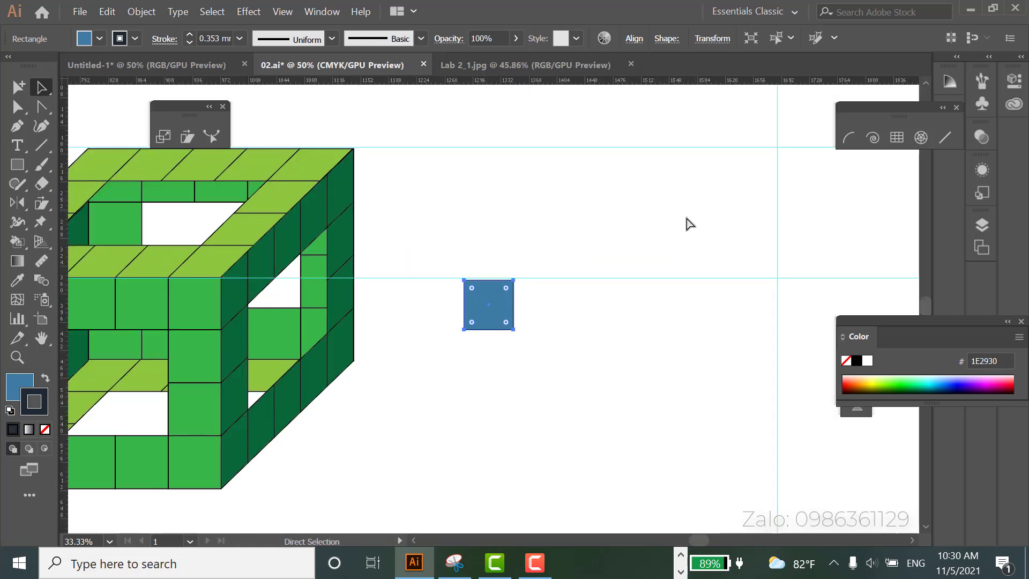
pyautogui.moveTo(476, 419)
pyautogui.mouseDown()
pyautogui.moveTo(706, 429)
pyautogui.moveTo(588, 380)
pyautogui.mouseUp()
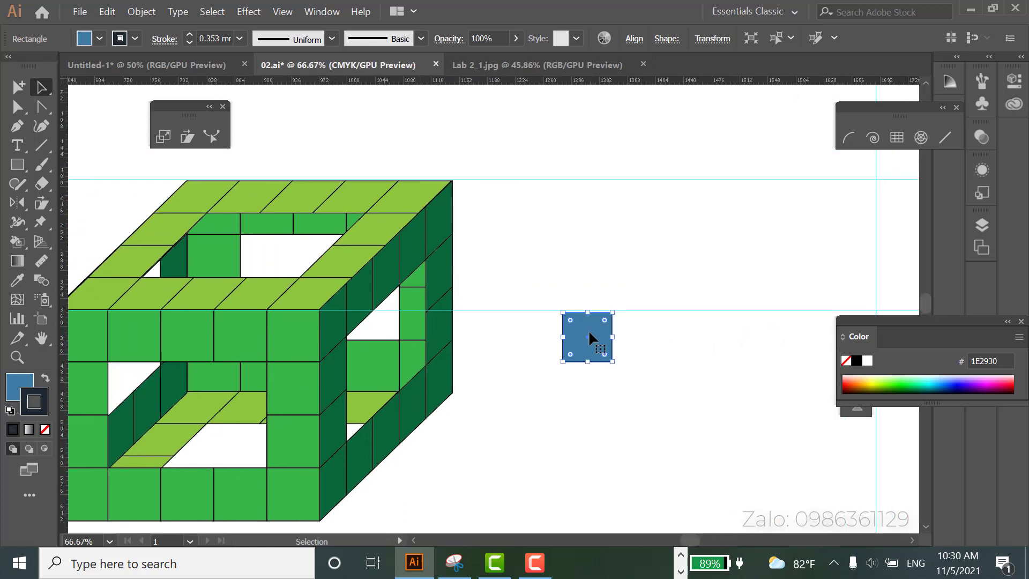
pyautogui.moveTo(600, 337); pyautogui.dragTo(593, 338)
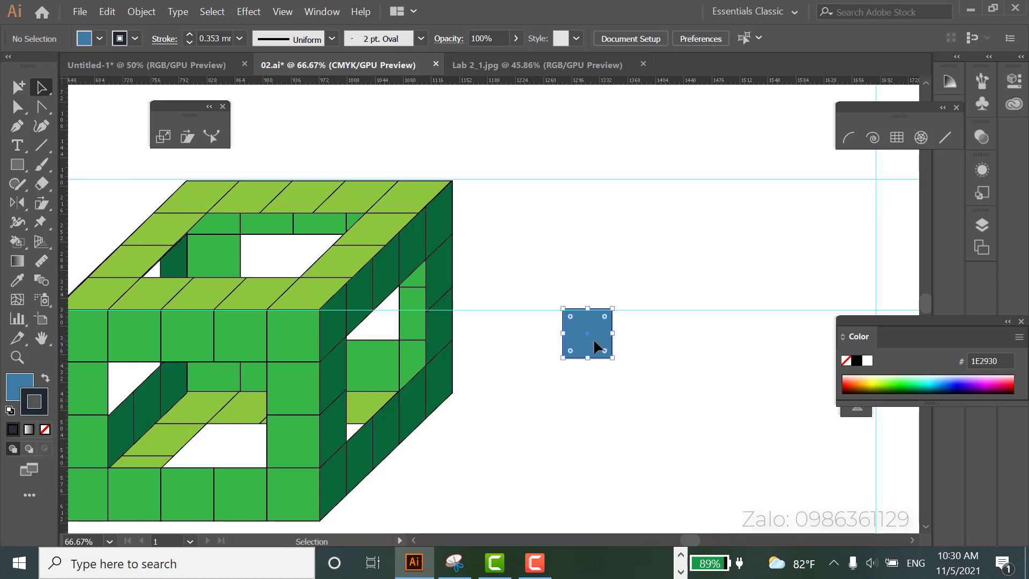
pyautogui.click(629, 380)
pyautogui.moveTo(629, 383); pyautogui.dragTo(746, 392)
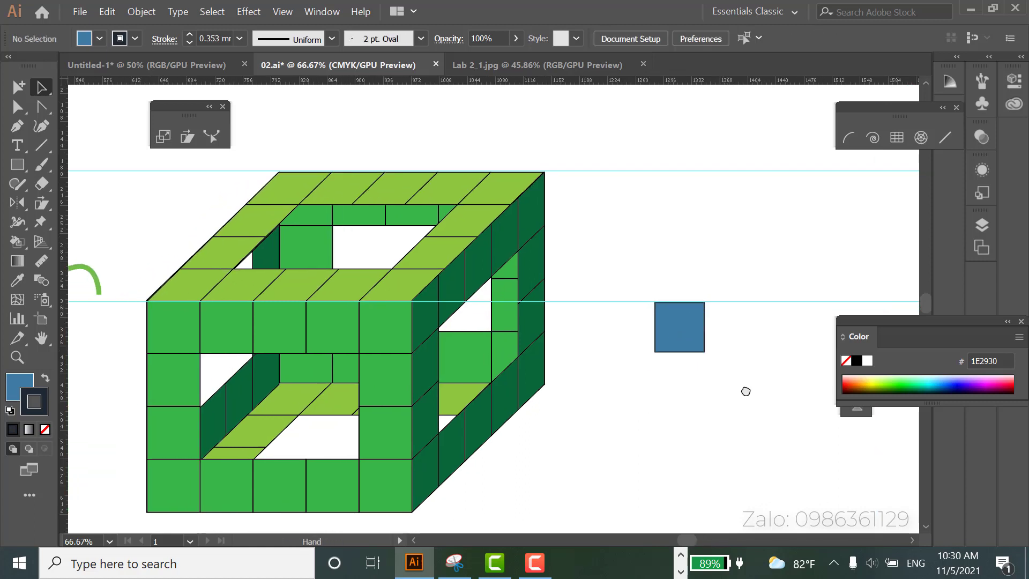
pyautogui.moveTo(600, 419); pyautogui.dragTo(453, 406)
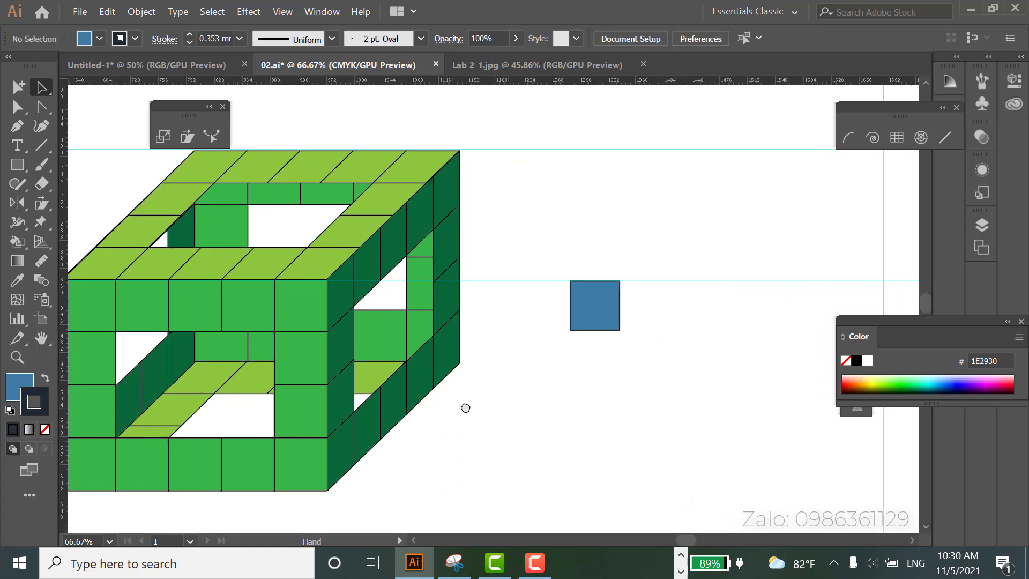
# - Duplicate the square flush to its right, repeat the copy with Ctrl+D, and select the row
pyautogui.click(551, 316)
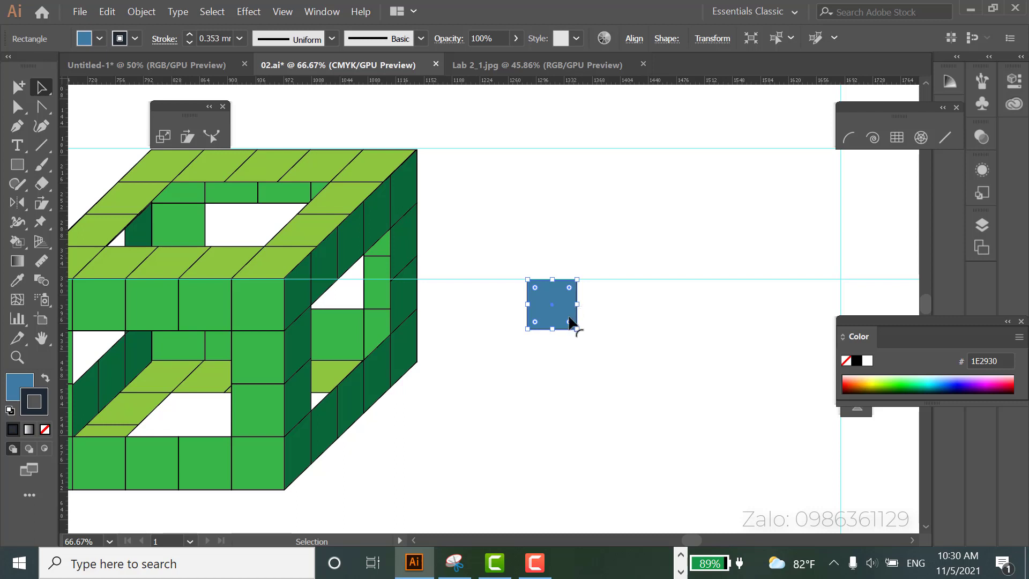
pyautogui.moveTo(553, 298); pyautogui.dragTo(608, 303)
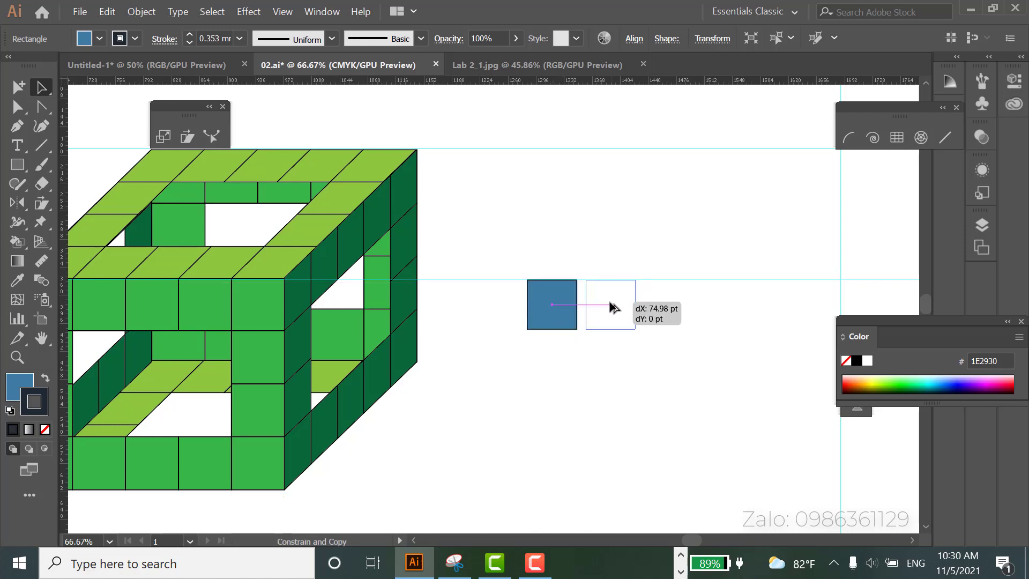
pyautogui.moveTo(607, 303); pyautogui.dragTo(603, 304)
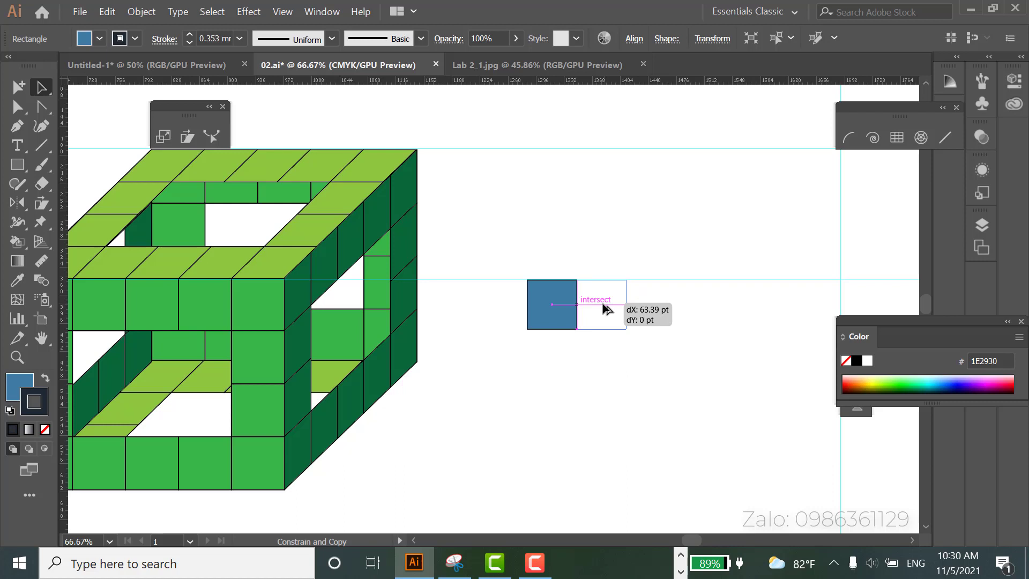
pyautogui.moveTo(608, 310); pyautogui.dragTo(608, 309)
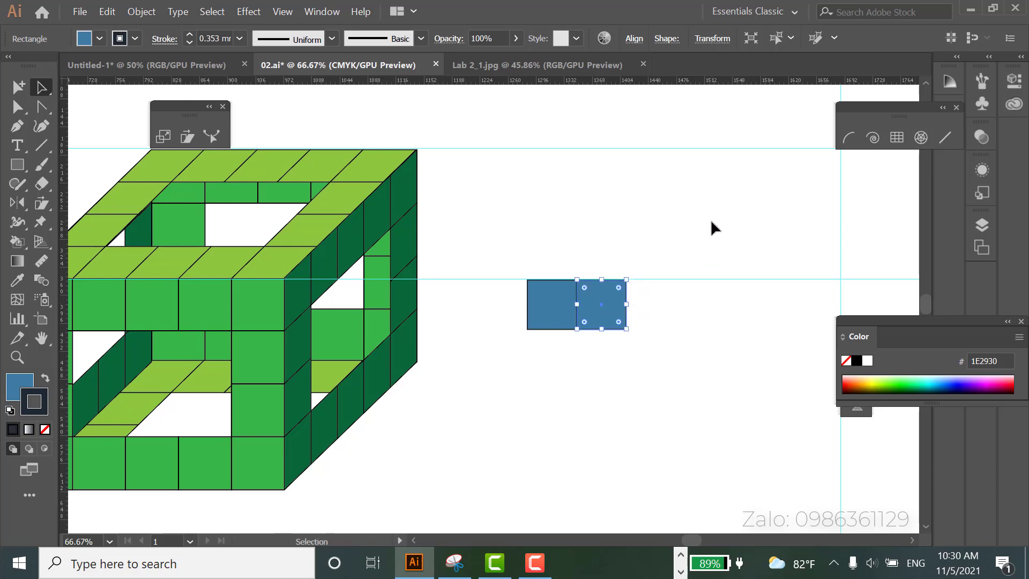
pyautogui.hotkey('ctrl', 'd')
pyautogui.hotkey('ctrl', 'd')
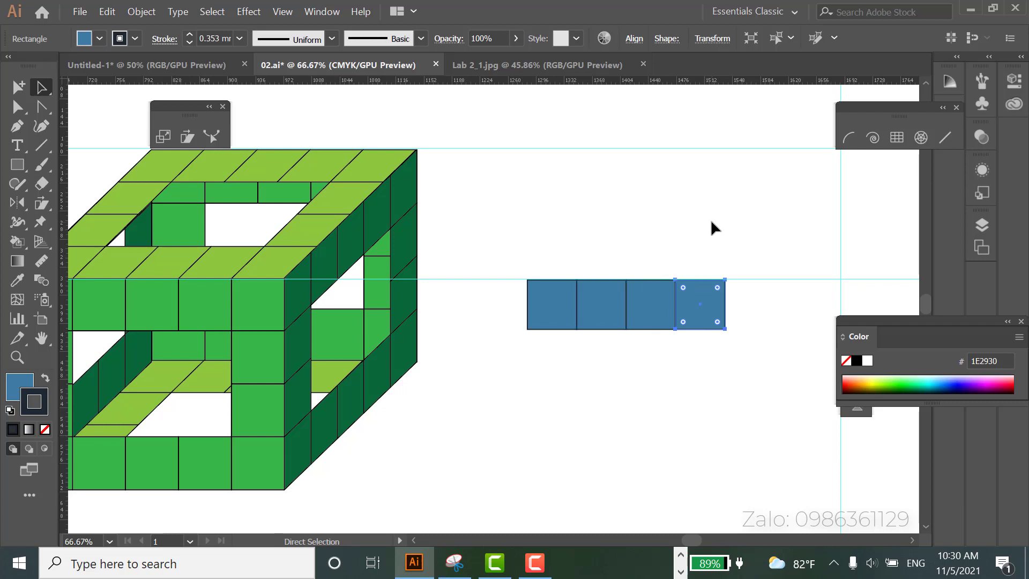
pyautogui.hotkey('ctrl', 'd')
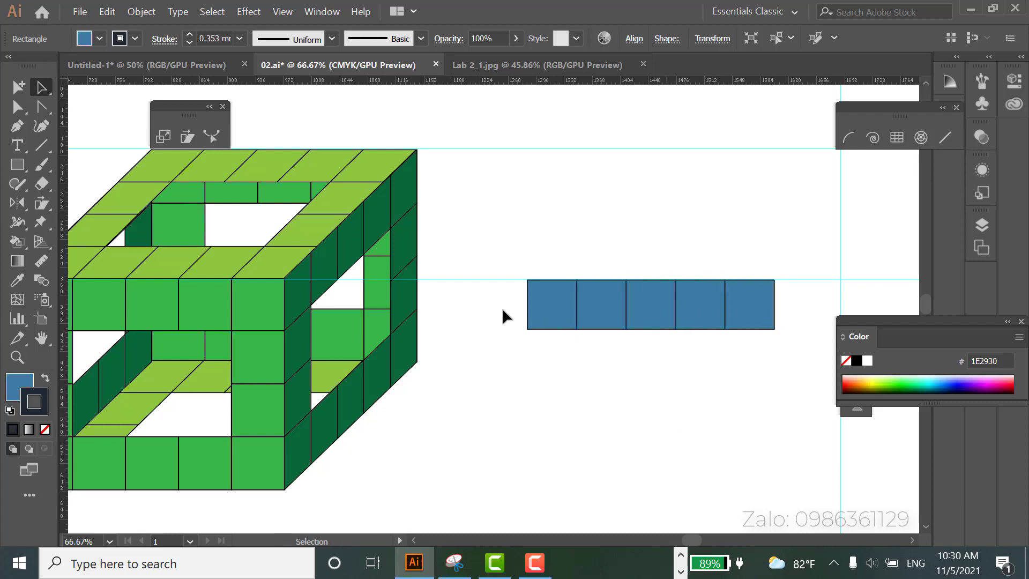
pyautogui.moveTo(497, 303); pyautogui.dragTo(791, 355)
# - Shift the row of blue squares left and recentre the view
pyautogui.moveTo(714, 312)
pyautogui.mouseDown()
pyautogui.moveTo(728, 313)
pyautogui.moveTo(652, 302)
pyautogui.mouseUp()
pyautogui.moveTo(614, 433); pyautogui.dragTo(718, 377)
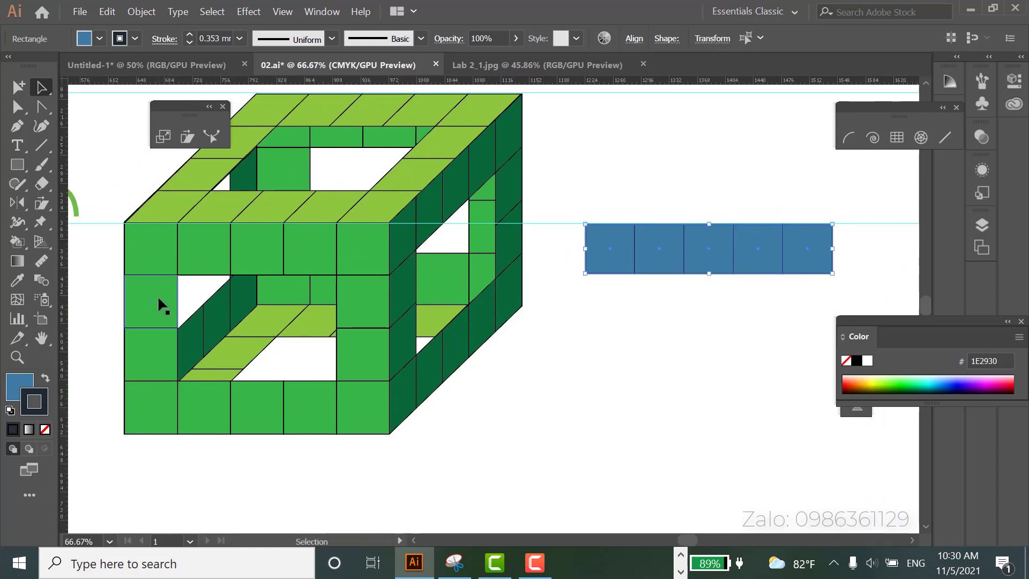
pyautogui.click(581, 427)
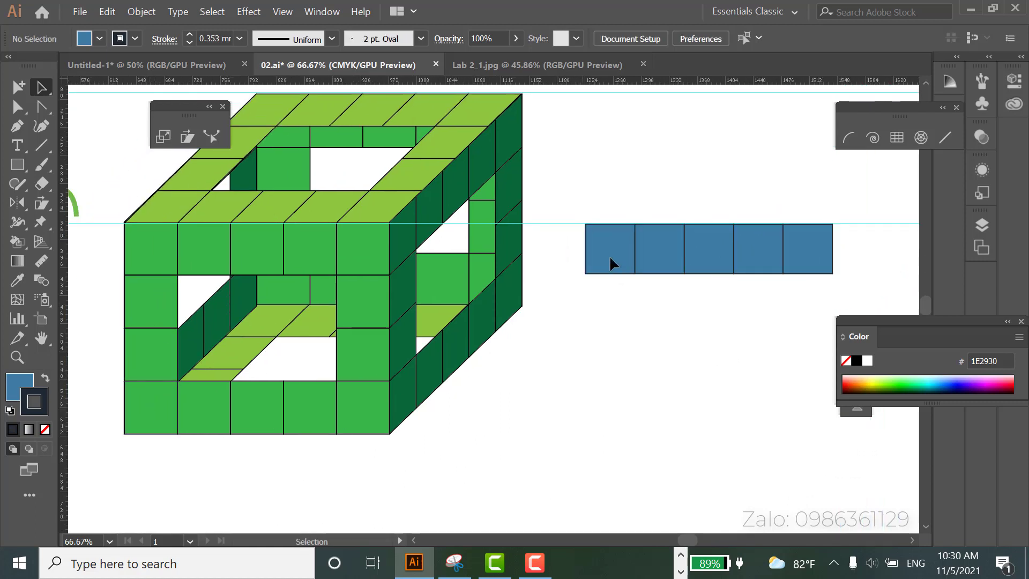
# - Copy the first square straight down and repeat to hang squares below the row's left end
pyautogui.moveTo(609, 251); pyautogui.dragTo(610, 309)
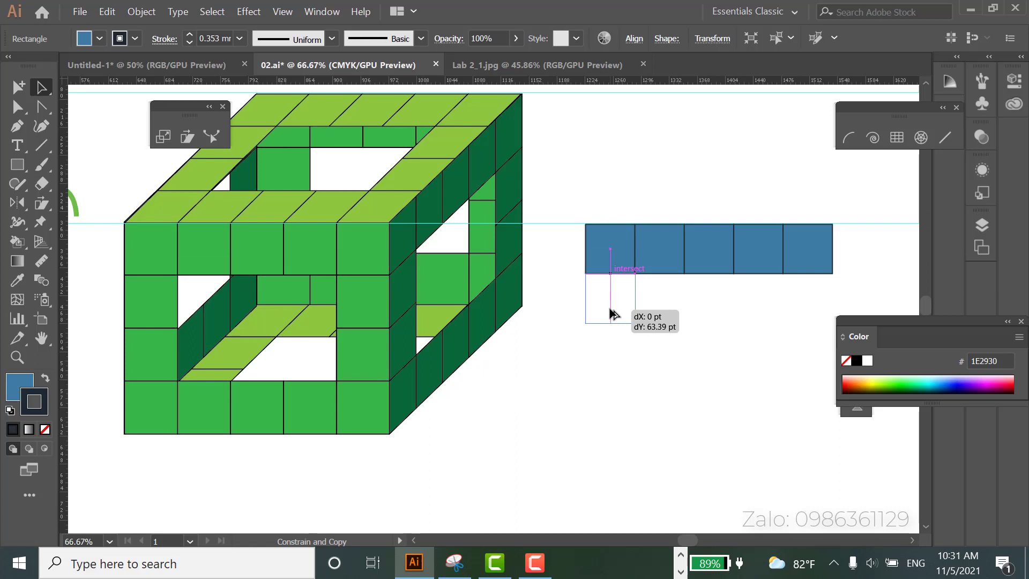
pyautogui.moveTo(610, 314); pyautogui.dragTo(610, 313)
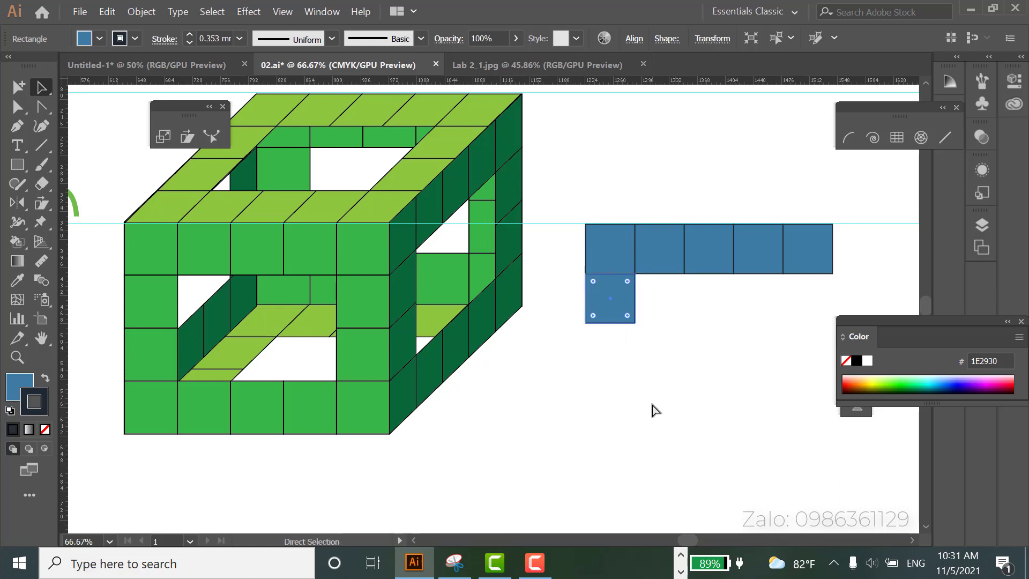
pyautogui.hotkey('ctrl', 'd')
pyautogui.hotkey('ctrl', 'd')
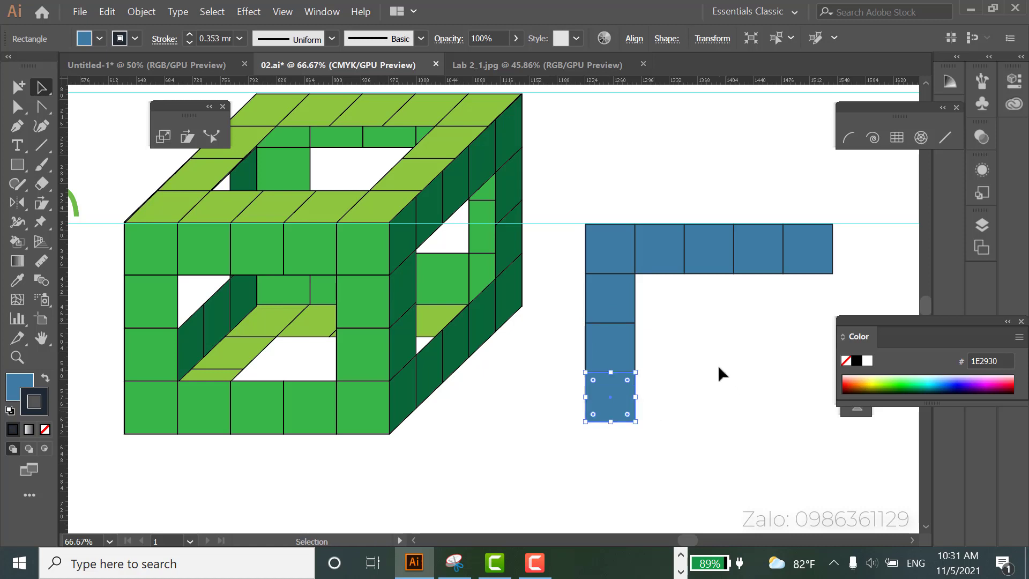
pyautogui.click(716, 373)
pyautogui.moveTo(739, 399)
pyautogui.mouseDown()
pyautogui.moveTo(570, 368)
pyautogui.moveTo(655, 385)
pyautogui.moveTo(661, 376)
pyautogui.mouseUp()
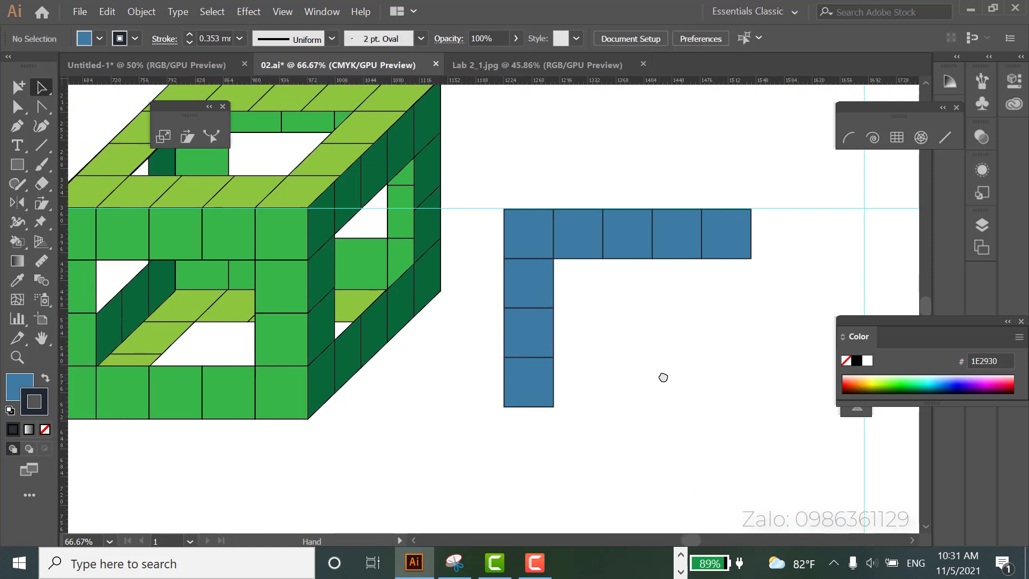
# - Copy the left column of three squares to the row's right end
pyautogui.moveTo(653, 336); pyautogui.dragTo(664, 333)
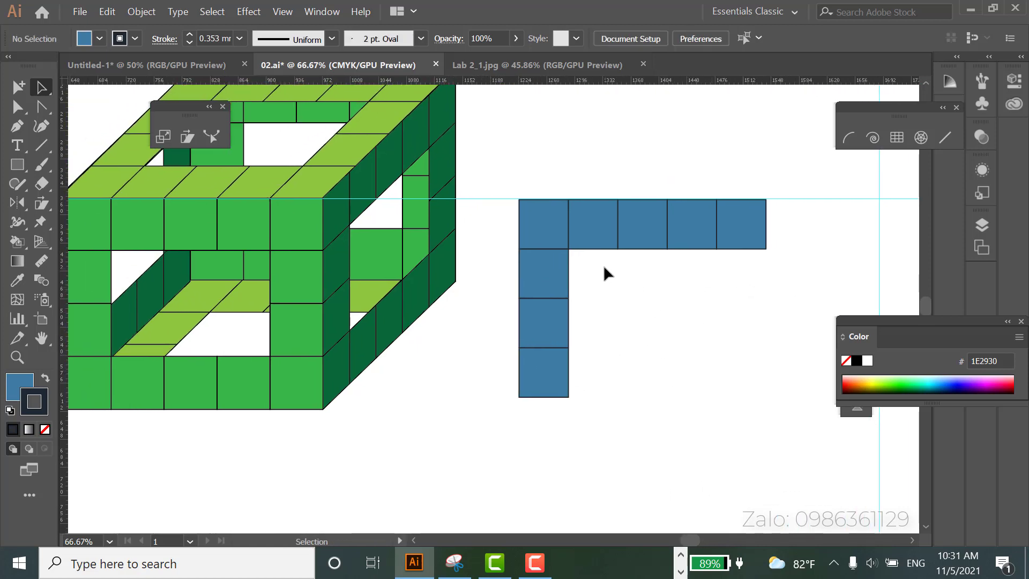
pyautogui.moveTo(604, 265)
pyautogui.mouseDown()
pyautogui.moveTo(550, 365)
pyautogui.moveTo(752, 370)
pyautogui.mouseUp()
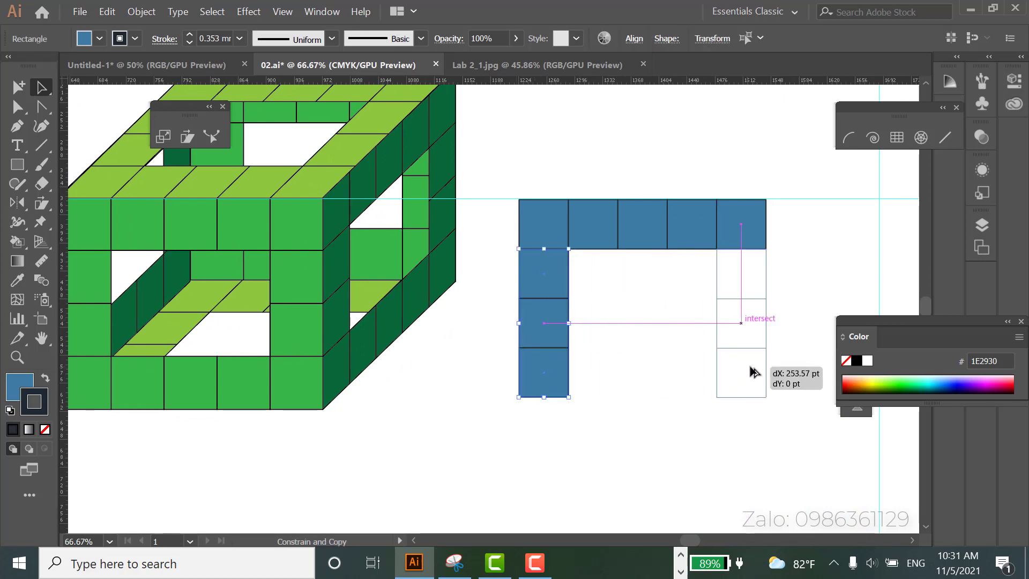
pyautogui.moveTo(752, 370); pyautogui.dragTo(753, 370)
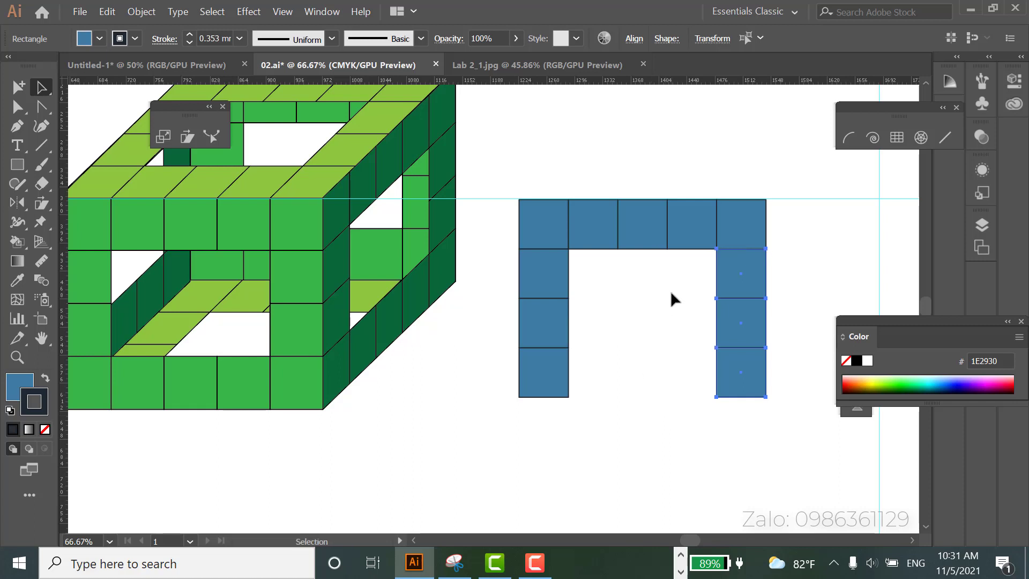
# - Copy the three middle top squares down as the bottom row, closing the frame
pyautogui.moveTo(584, 213); pyautogui.dragTo(585, 213)
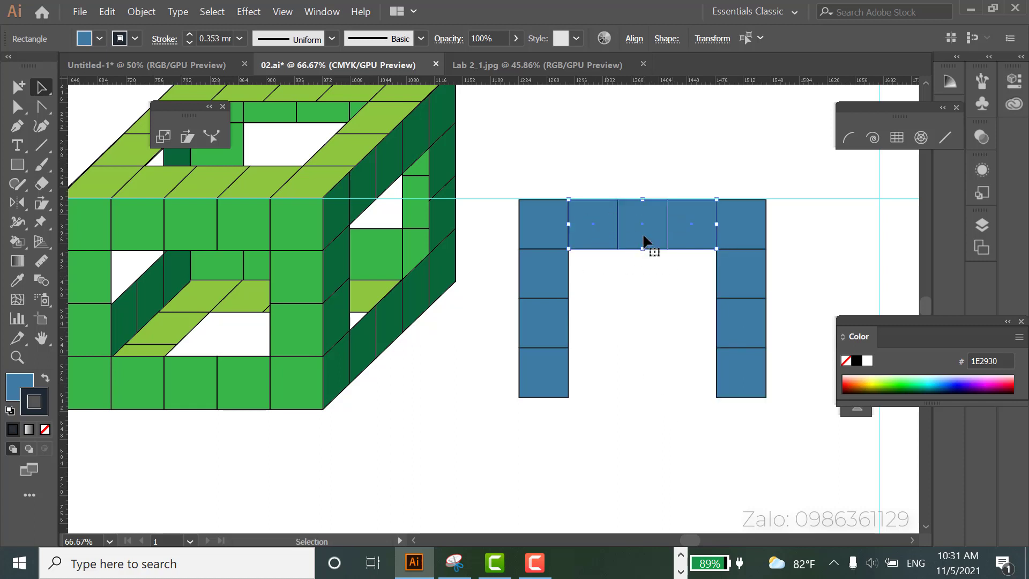
pyautogui.moveTo(644, 240); pyautogui.dragTo(645, 388)
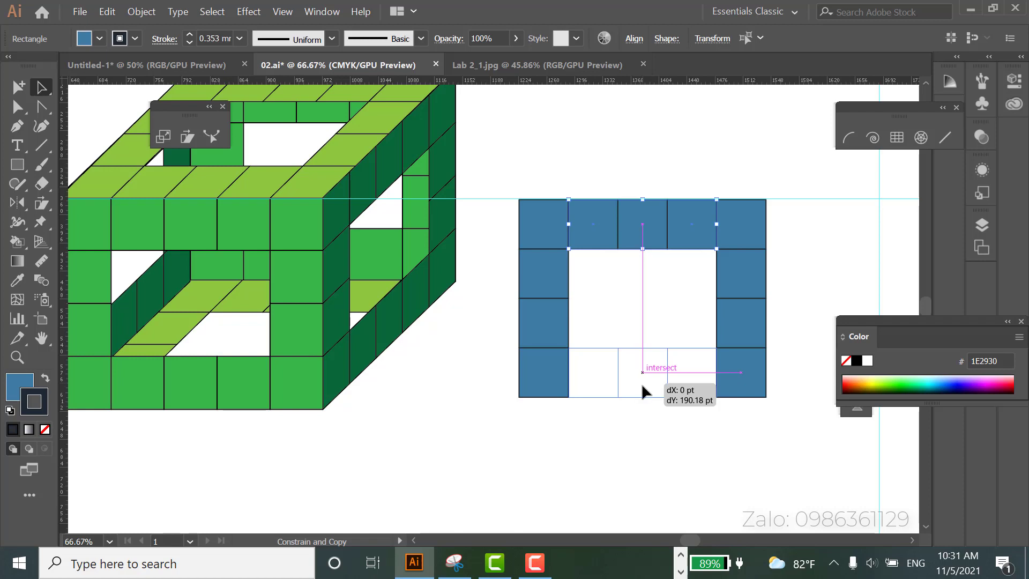
pyautogui.moveTo(642, 384); pyautogui.dragTo(641, 384)
pyautogui.click(578, 461)
pyautogui.moveTo(414, 450)
pyautogui.mouseDown()
pyautogui.moveTo(520, 465)
pyautogui.moveTo(373, 467)
pyautogui.mouseUp()
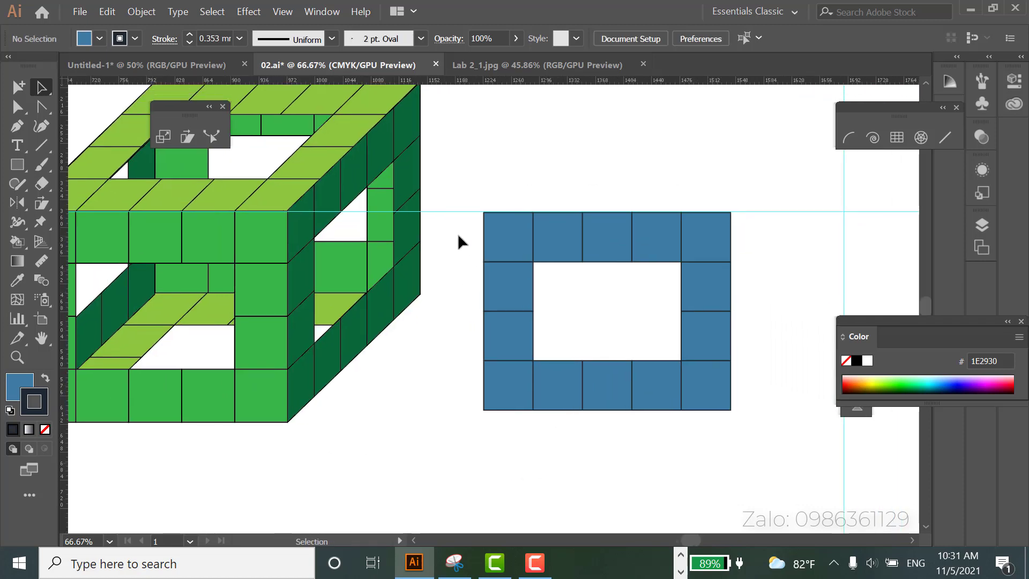
pyautogui.moveTo(459, 235)
pyautogui.mouseDown()
pyautogui.moveTo(697, 411)
pyautogui.moveTo(758, 441)
pyautogui.mouseUp()
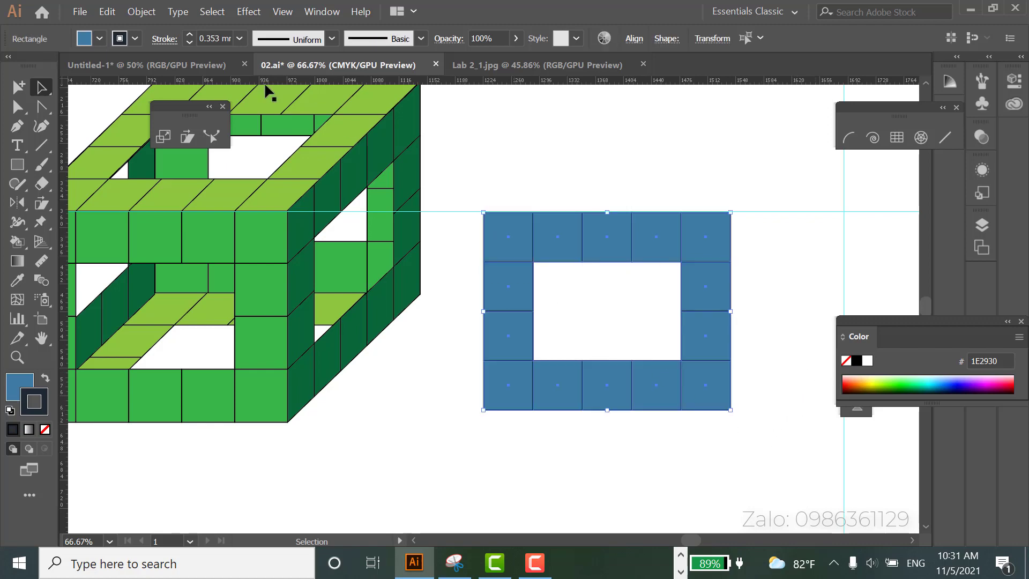
# - Group all the selected blue frame tiles into one object
pyautogui.click(140, 12)
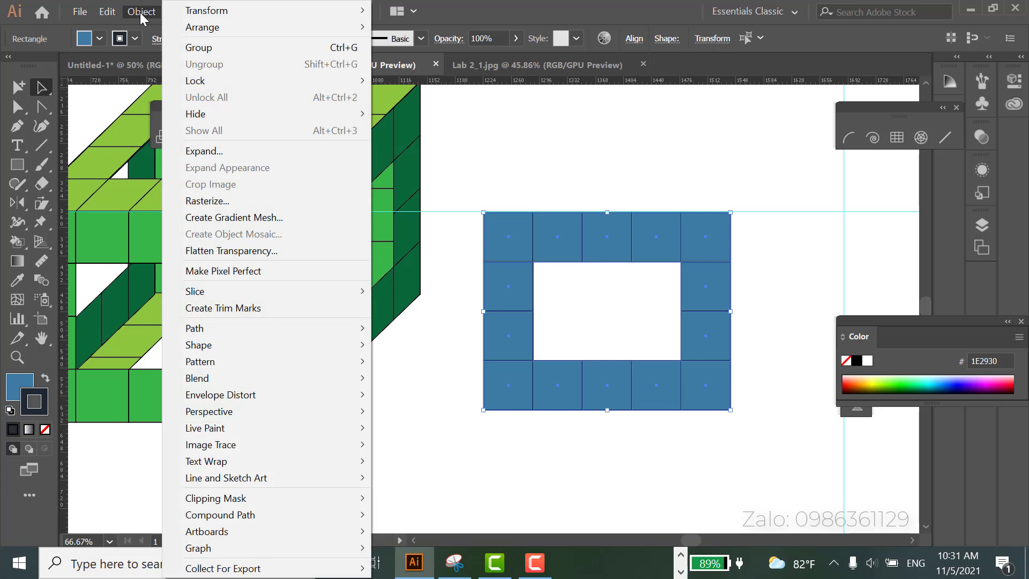
pyautogui.click(212, 48)
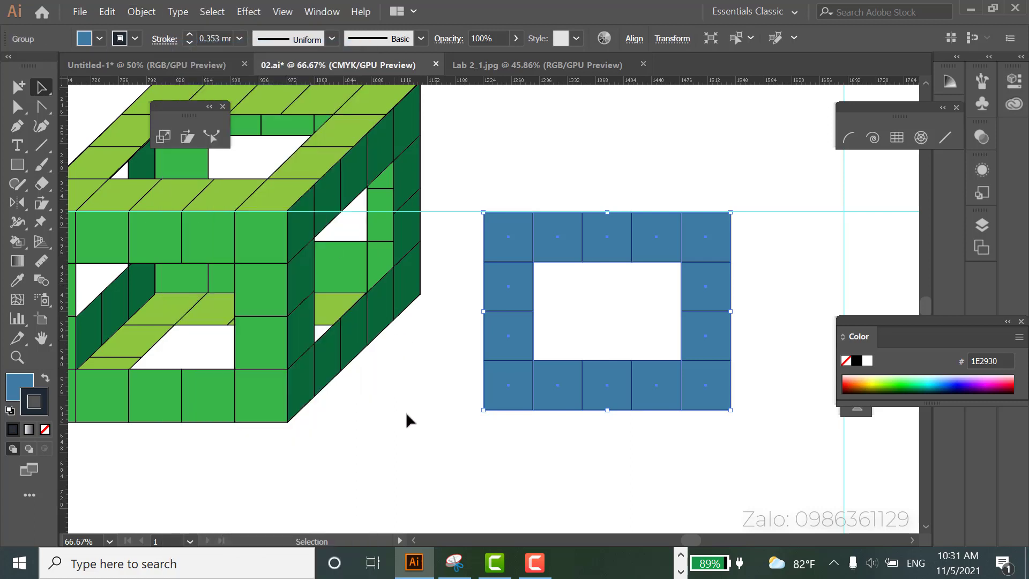
pyautogui.moveTo(552, 462)
pyautogui.mouseDown()
pyautogui.moveTo(402, 471)
pyautogui.moveTo(595, 471)
pyautogui.moveTo(620, 500)
pyautogui.mouseUp()
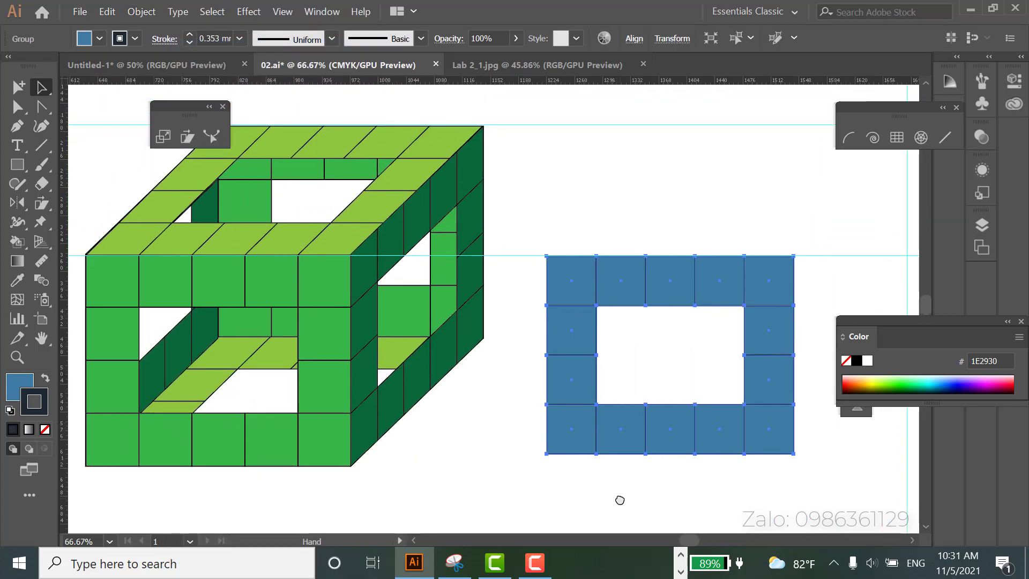
pyautogui.moveTo(614, 197)
pyautogui.mouseDown()
pyautogui.moveTo(437, 296)
pyautogui.moveTo(599, 363)
pyautogui.moveTo(660, 352)
pyautogui.mouseUp()
# - Zoom out to 50% and copy the grouped blue frame to its right
pyautogui.click(592, 478)
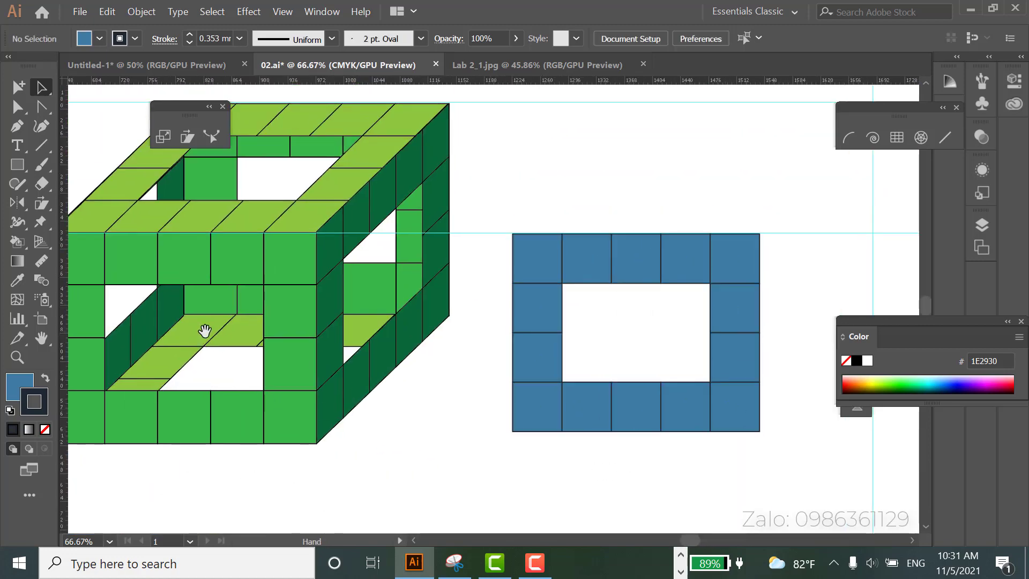
pyautogui.moveTo(535, 477)
pyautogui.mouseDown()
pyautogui.moveTo(374, 475)
pyautogui.moveTo(526, 493)
pyautogui.moveTo(466, 482)
pyautogui.mouseUp()
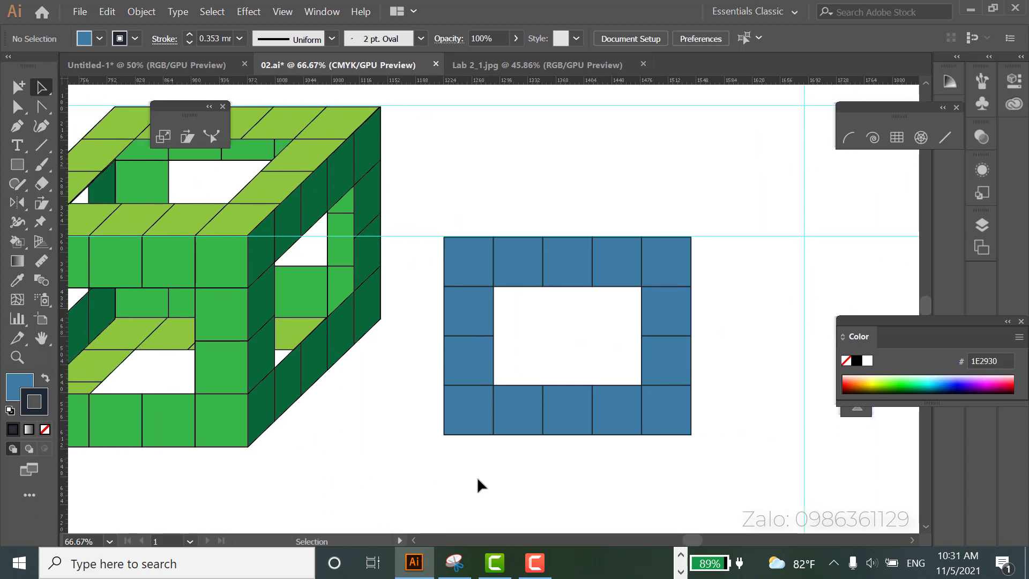
pyautogui.hotkey('ctrl', '-')
pyautogui.click(489, 399)
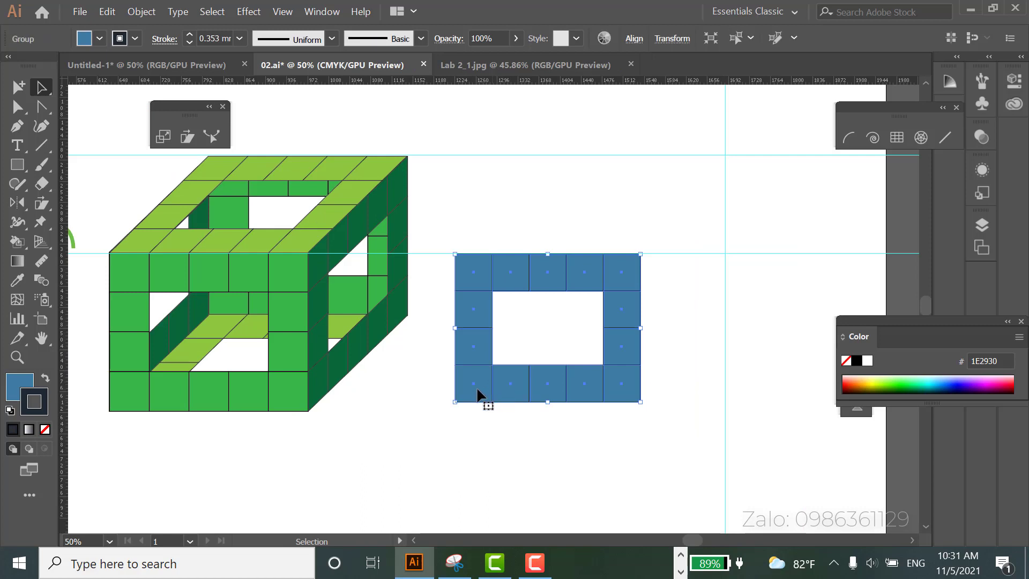
pyautogui.moveTo(478, 391); pyautogui.dragTo(666, 388)
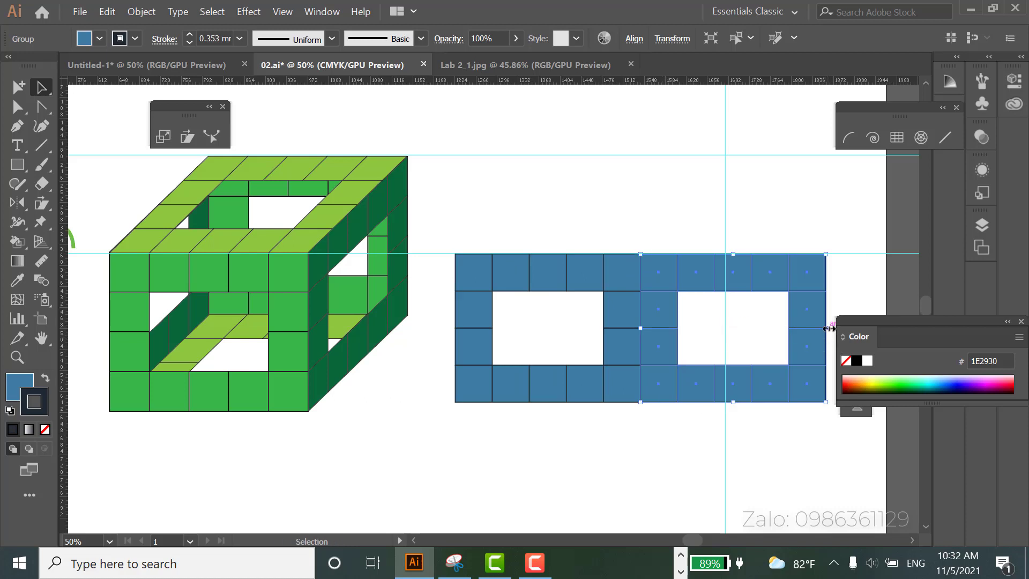
# - Make a squashed copy of the blue frame, about 138.57 pt wide, against its right side
pyautogui.moveTo(829, 329); pyautogui.dragTo(727, 333)
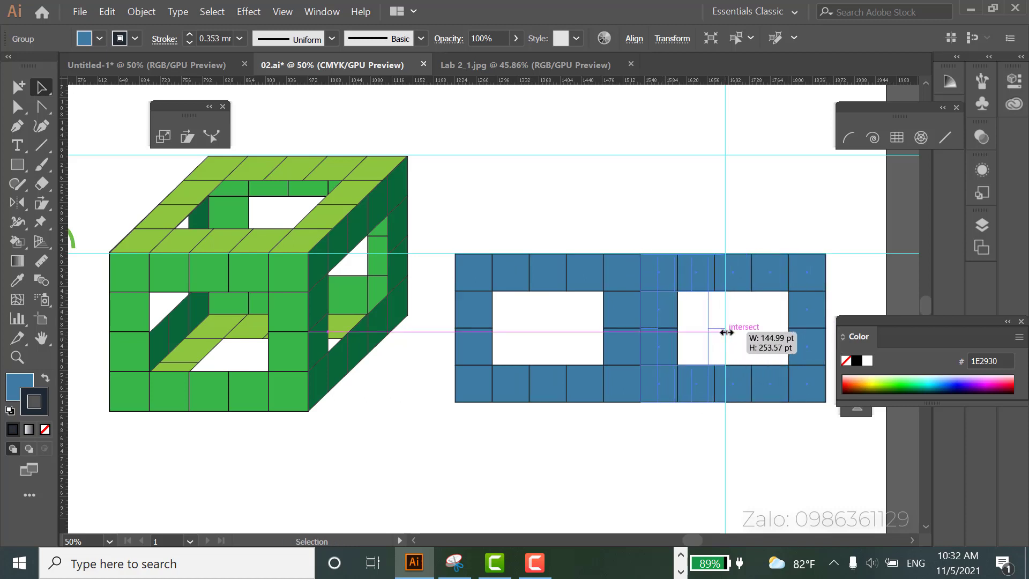
pyautogui.hotkey('ctrl', 'z')
pyautogui.hotkey('ctrl', 'z')
pyautogui.click(385, 449)
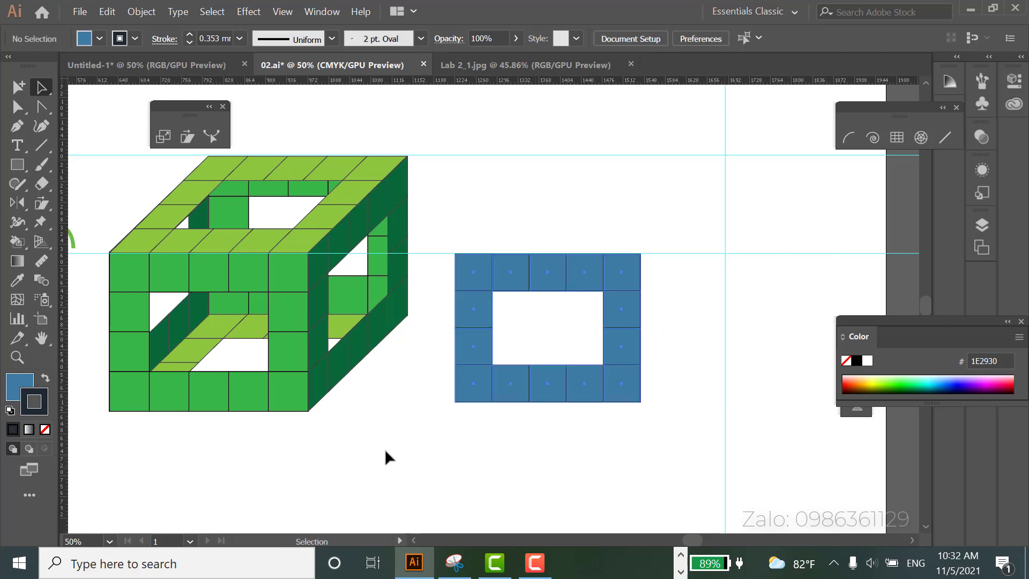
pyautogui.hotkey('ctrl', 'a')
pyautogui.press('a')
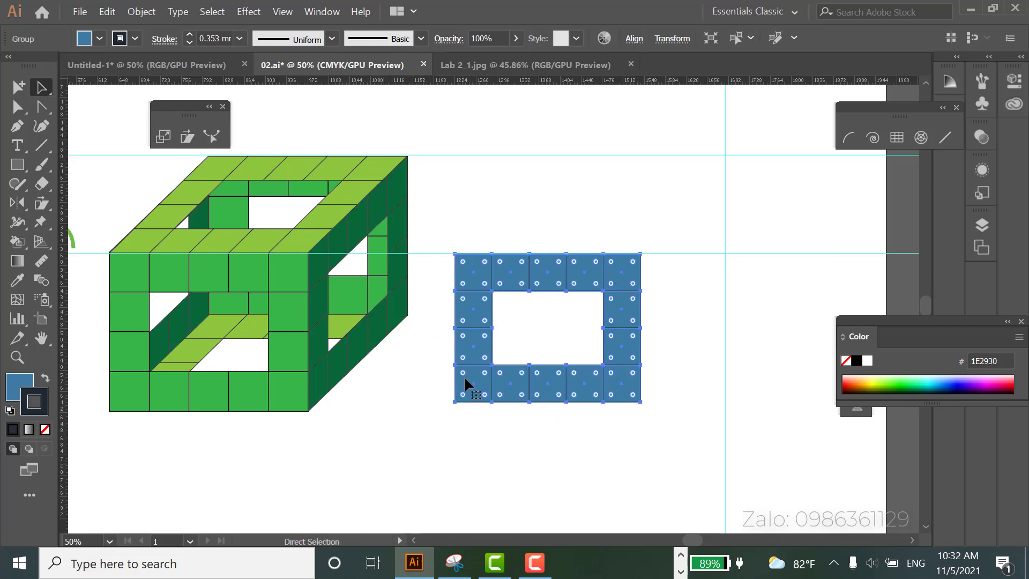
pyautogui.press('v')
pyautogui.moveTo(455, 328); pyautogui.dragTo(729, 322)
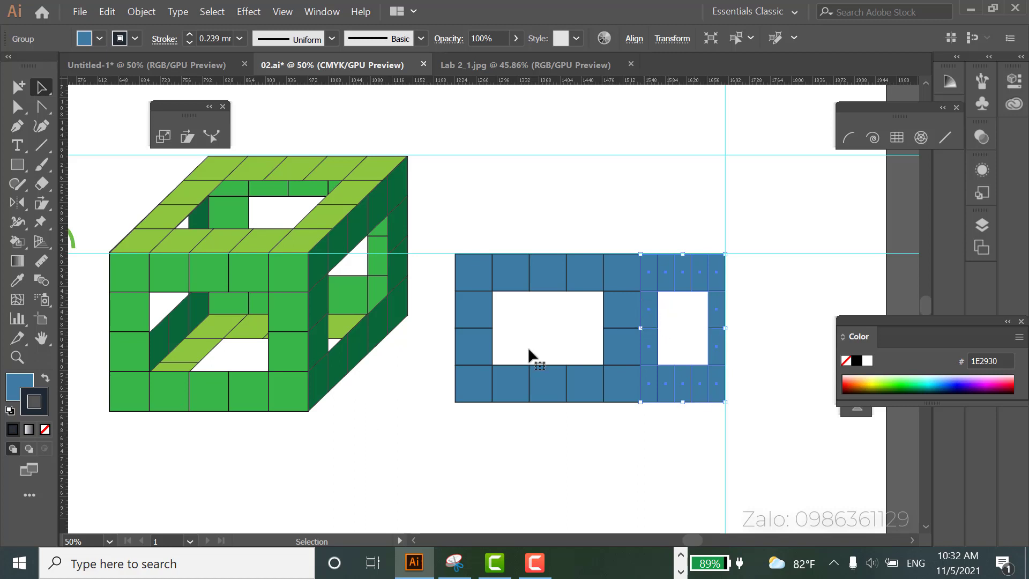
pyautogui.click(21, 378)
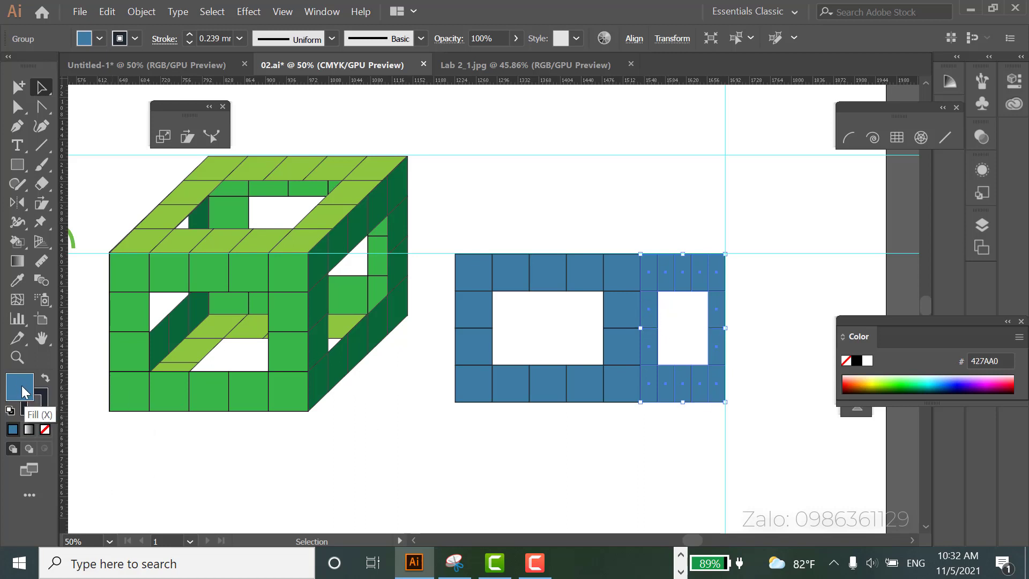
# - Fill the narrow squashed frame with darker blue 35637C
pyautogui.doubleClick(21, 389)
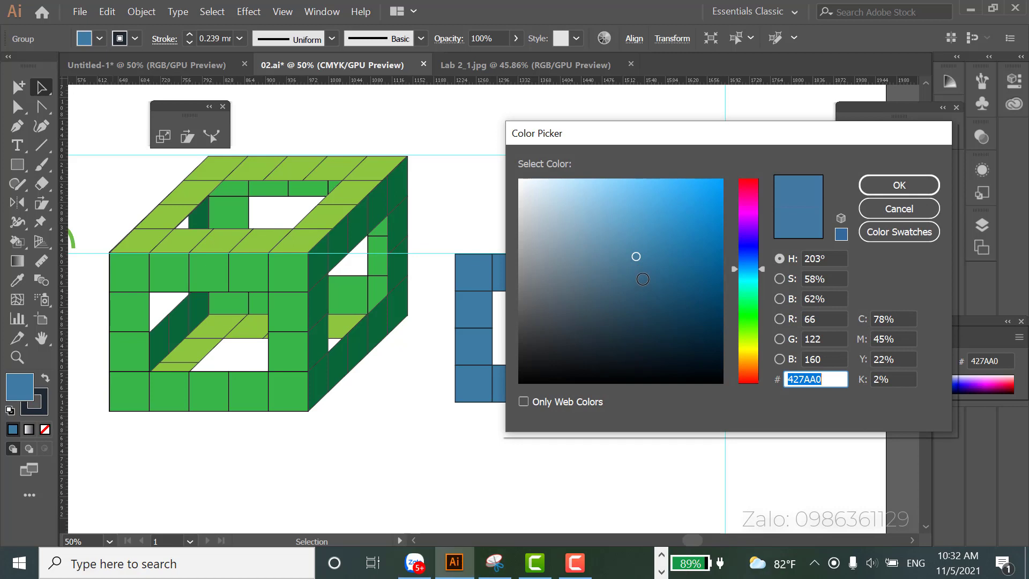
pyautogui.click(635, 283)
pyautogui.click(900, 186)
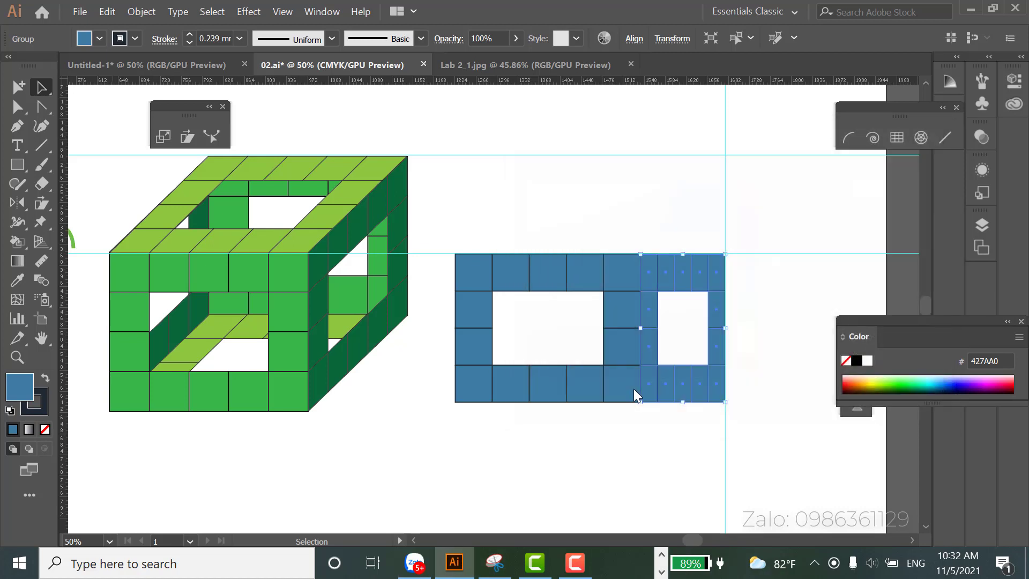
pyautogui.click(676, 481)
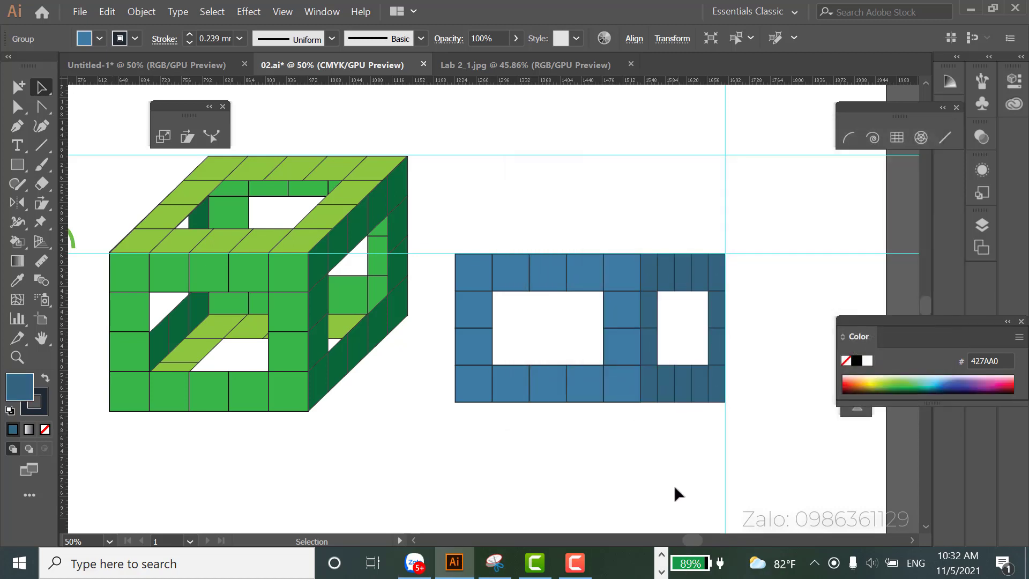
pyautogui.click(567, 392)
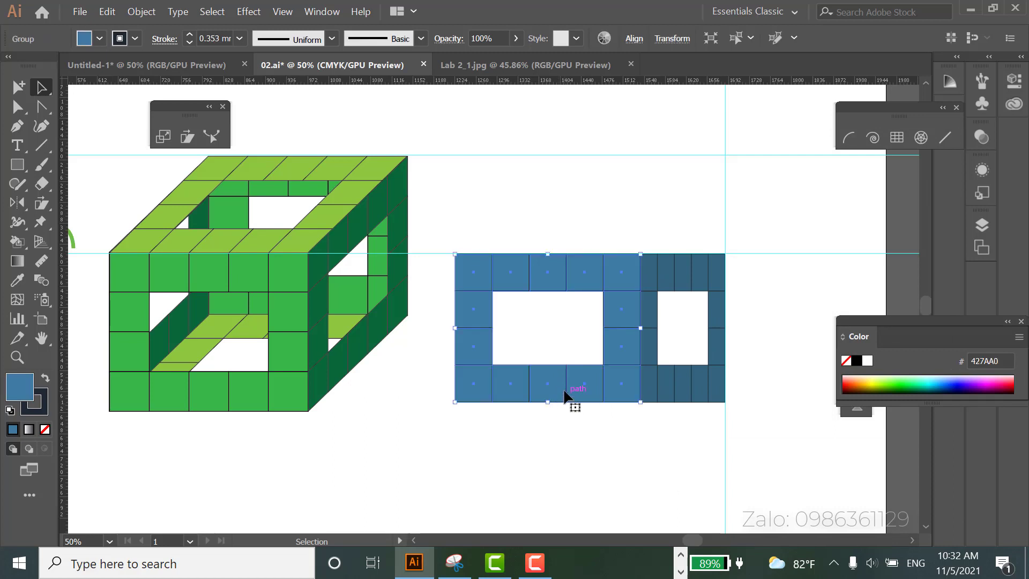
# - Copy the blue frame straight up, fill it 65A6C9 and shorten it between the guides
pyautogui.moveTo(562, 391); pyautogui.dragTo(563, 250)
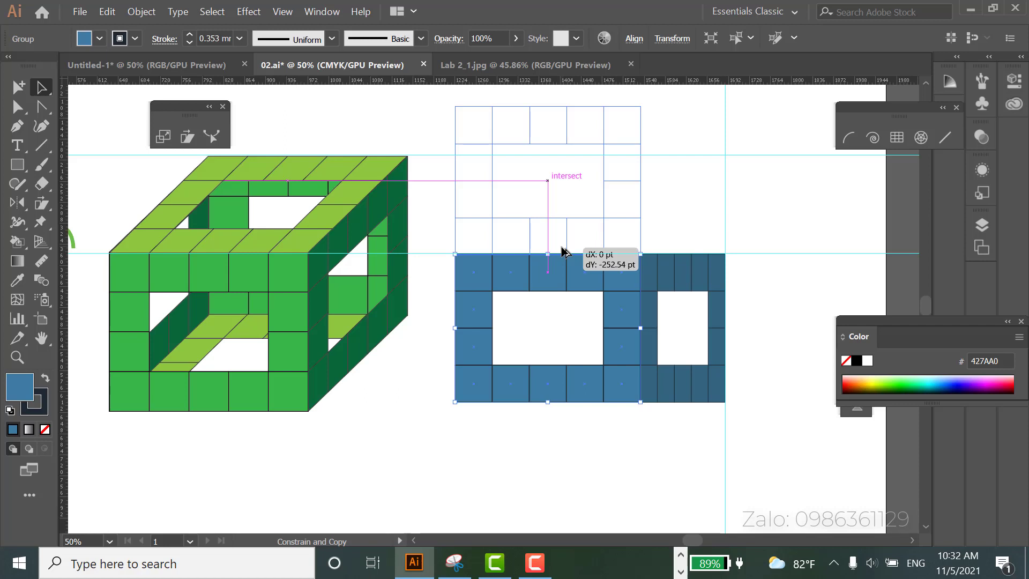
pyautogui.moveTo(562, 248); pyautogui.dragTo(561, 250)
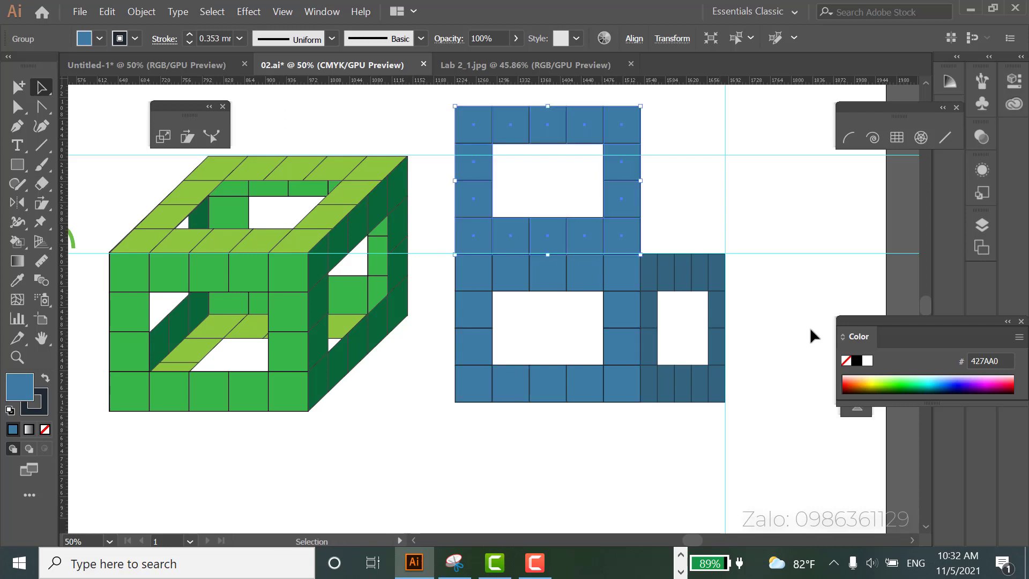
pyautogui.doubleClick(19, 386)
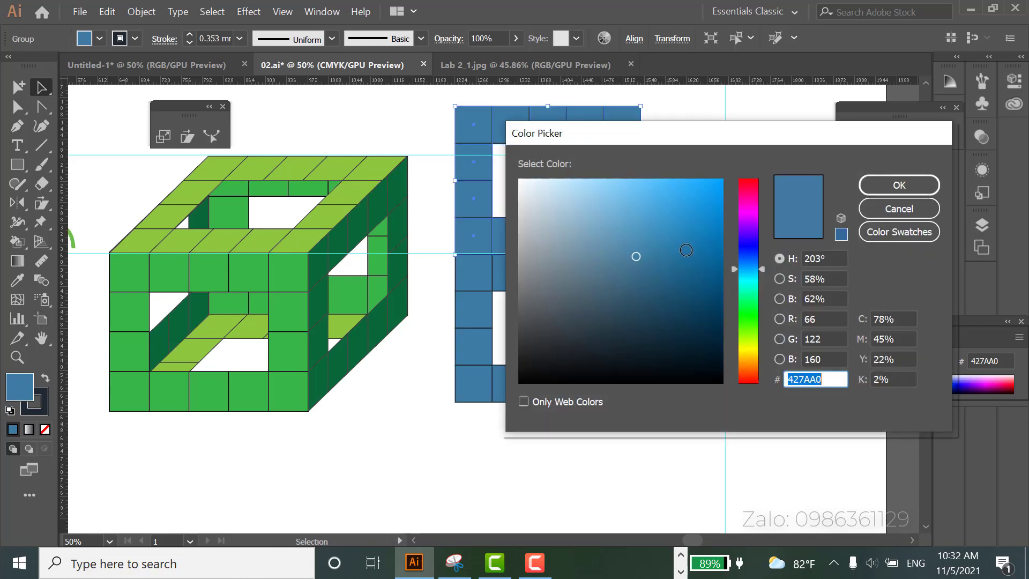
pyautogui.moveTo(638, 252); pyautogui.dragTo(620, 222)
pyautogui.click(900, 185)
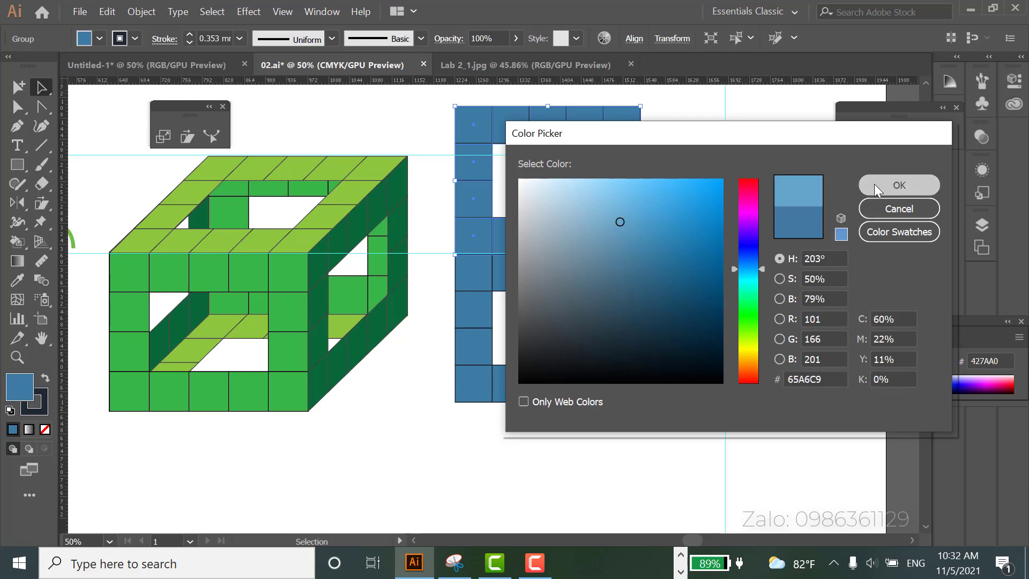
pyautogui.moveTo(548, 106); pyautogui.dragTo(552, 155)
pyautogui.click(564, 468)
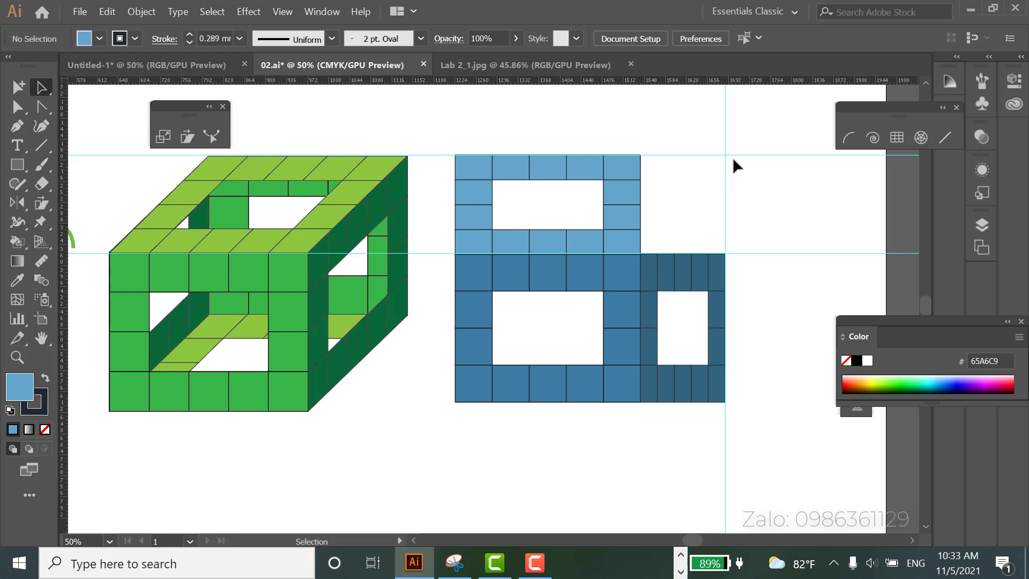
# - Shear the light-blue grid horizontally into a slanted parallelogram top face
pyautogui.click(617, 224)
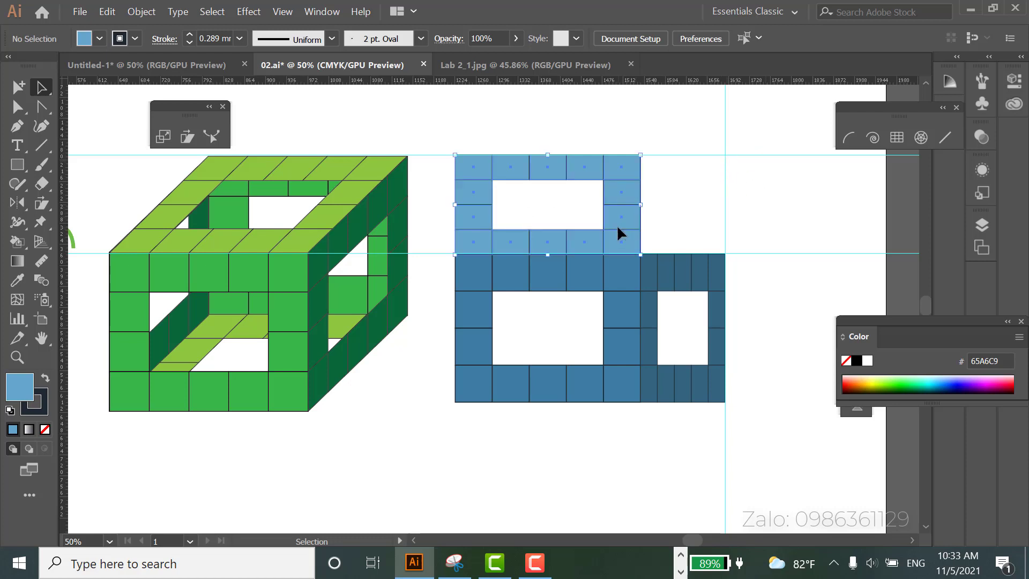
pyautogui.click(188, 137)
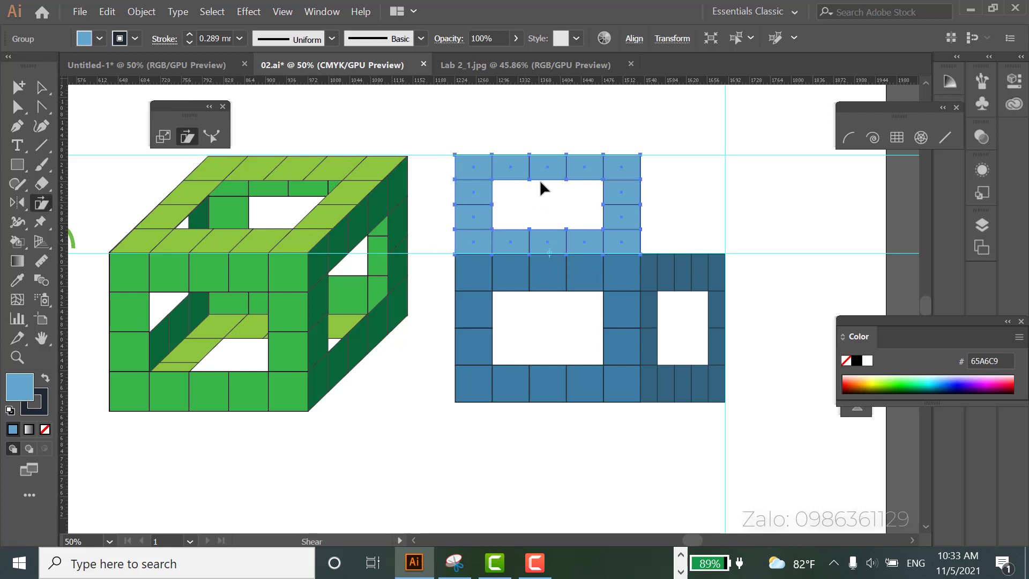
pyautogui.moveTo(567, 160)
pyautogui.mouseDown()
pyautogui.moveTo(648, 171)
pyautogui.moveTo(643, 130)
pyautogui.mouseUp()
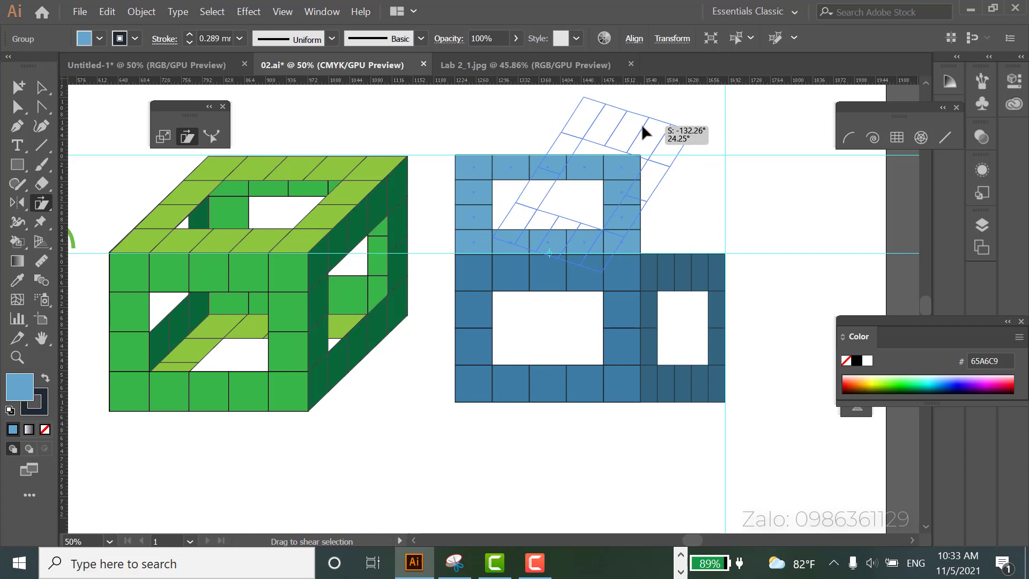
pyautogui.moveTo(643, 127)
pyautogui.mouseDown()
pyautogui.moveTo(635, 155)
pyautogui.moveTo(644, 149)
pyautogui.mouseUp()
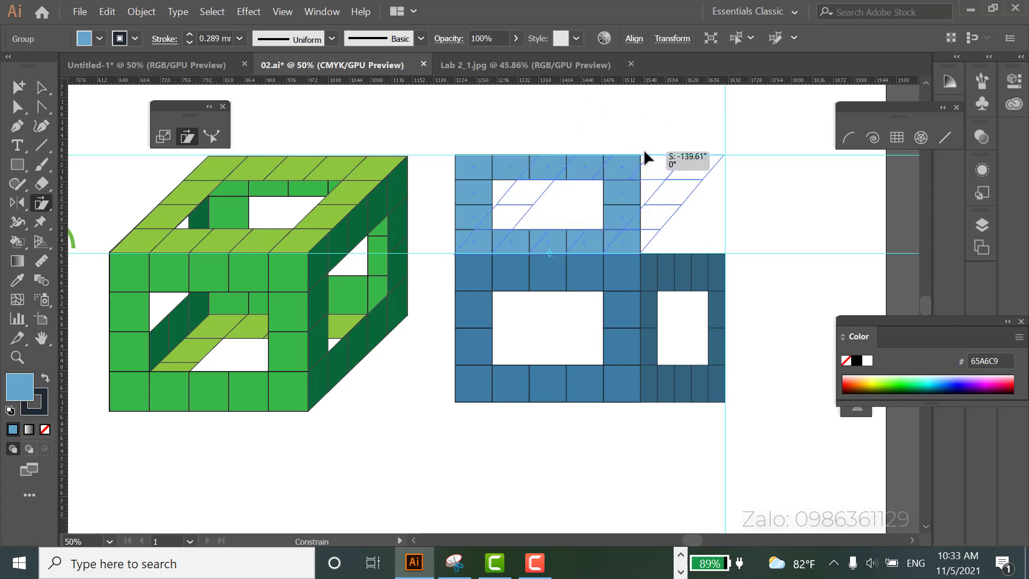
pyautogui.moveTo(644, 149); pyautogui.dragTo(645, 149)
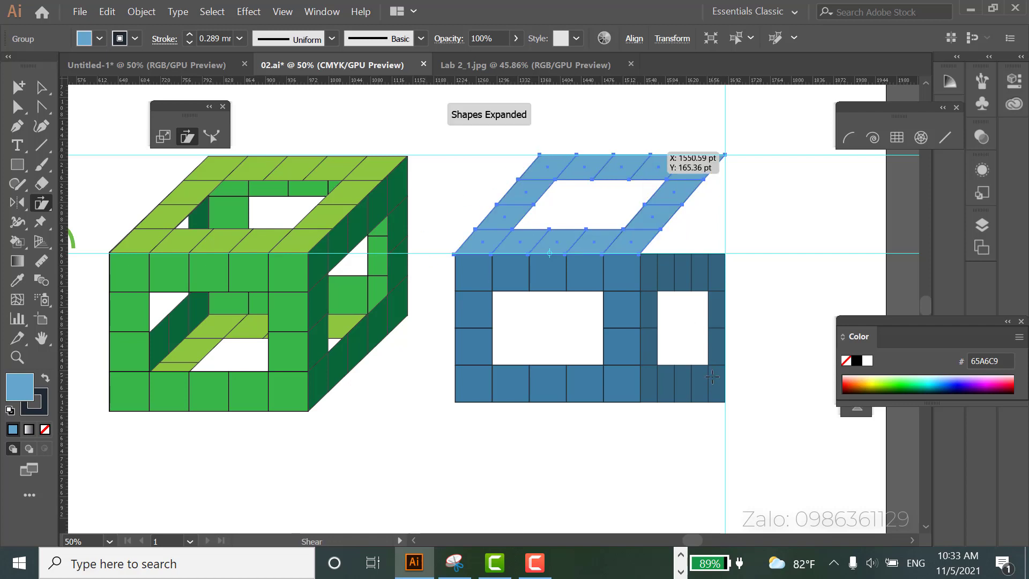
pyautogui.click(43, 87)
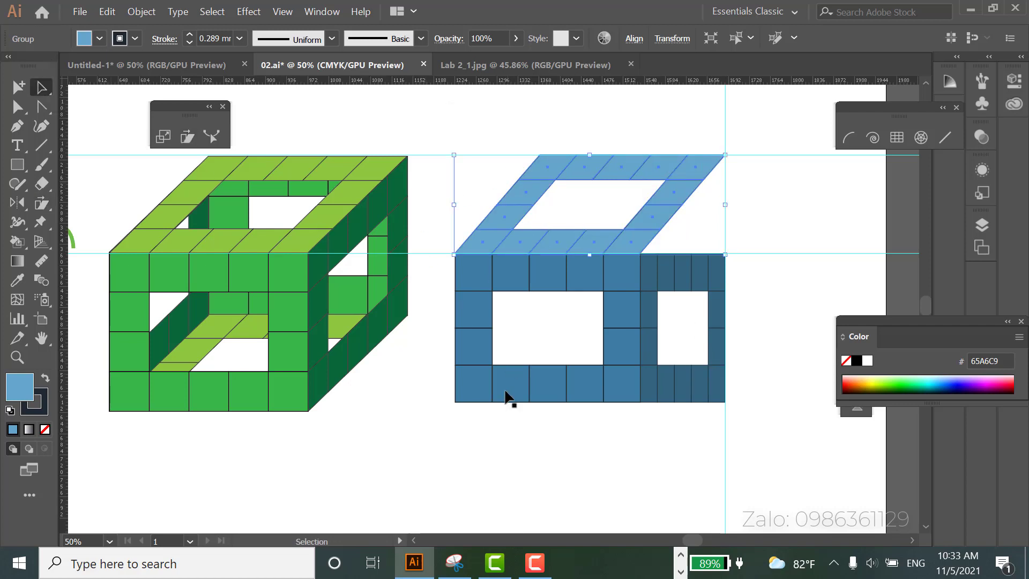
pyautogui.click(675, 398)
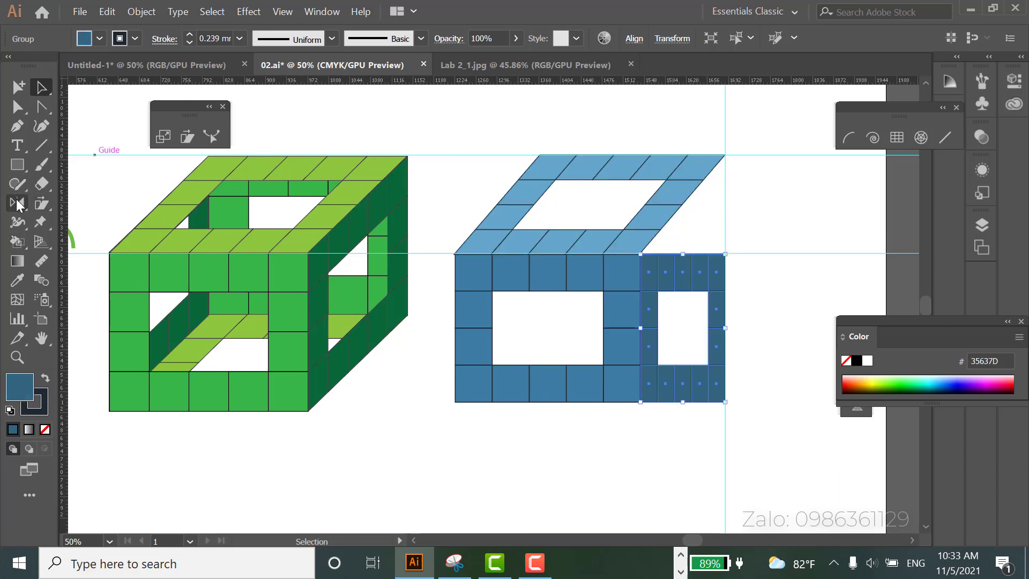
# - Shear the right-side blue panel upward from its left edge to form the side face
pyautogui.click(186, 138)
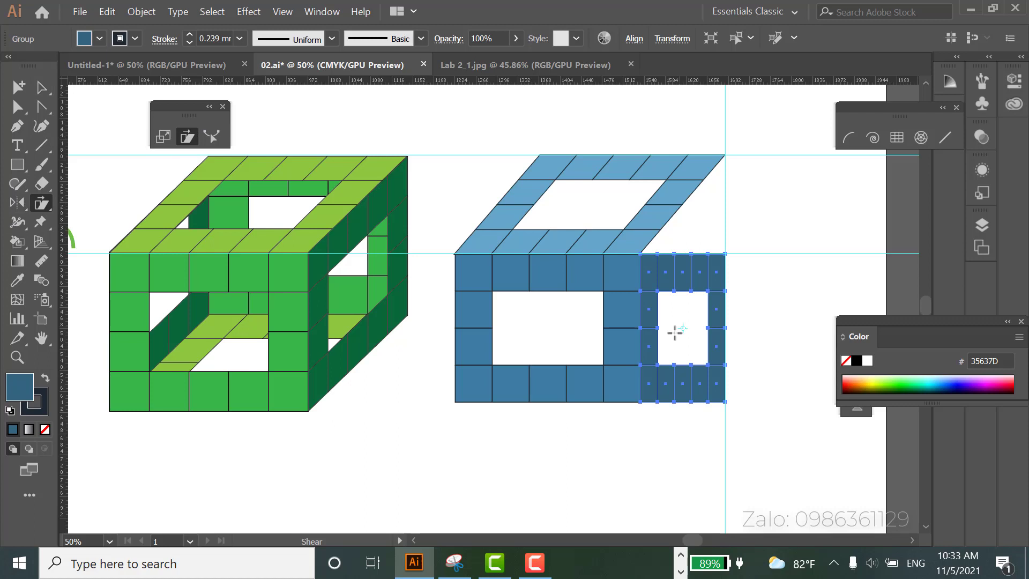
pyautogui.click(639, 328)
pyautogui.moveTo(725, 324); pyautogui.dragTo(729, 231)
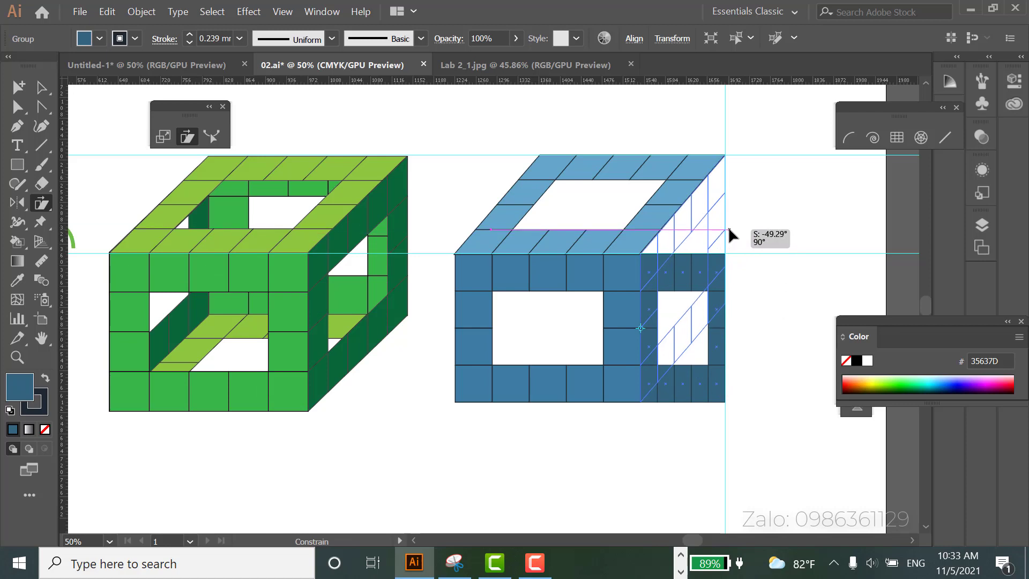
pyautogui.moveTo(729, 228); pyautogui.dragTo(729, 227)
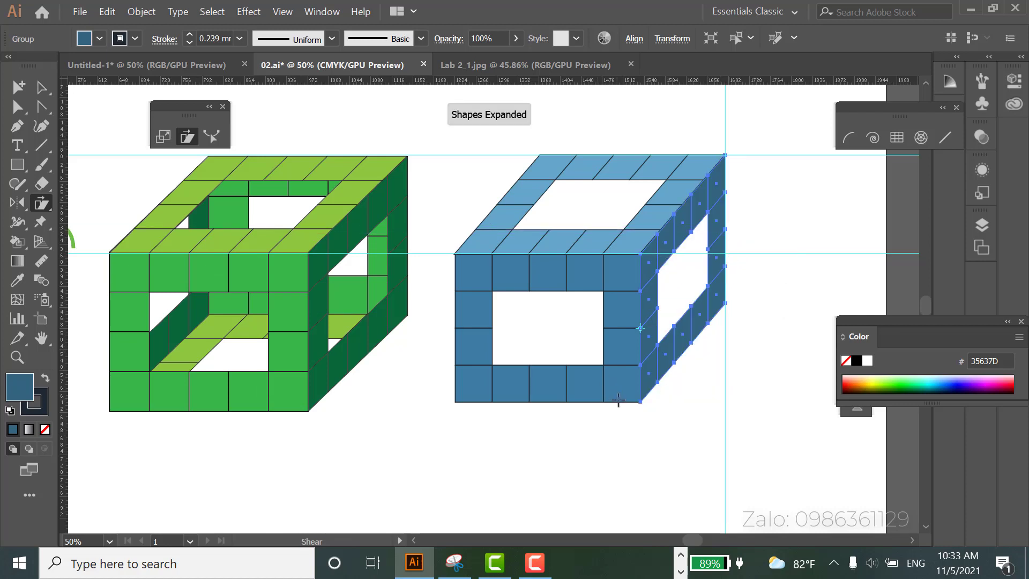
pyautogui.press('v')
pyautogui.click(426, 124)
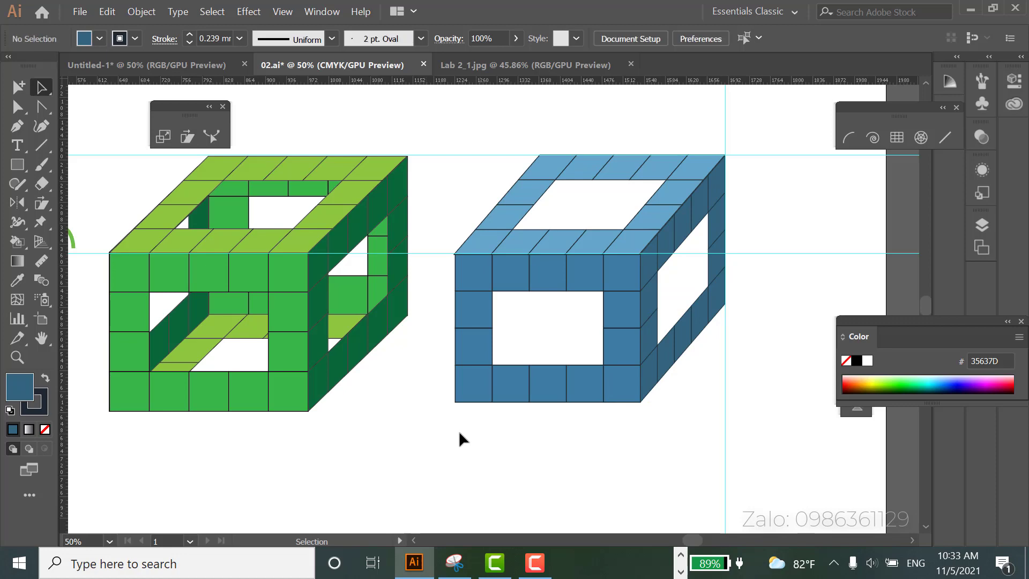
pyautogui.moveTo(609, 445)
pyautogui.mouseDown()
pyautogui.moveTo(212, 470)
pyautogui.moveTo(427, 439)
pyautogui.moveTo(438, 462)
pyautogui.moveTo(431, 443)
pyautogui.mouseUp()
# - Copy the top face down as an inner floor and the side face to the left, both sent backward
pyautogui.moveTo(656, 208); pyautogui.dragTo(660, 360)
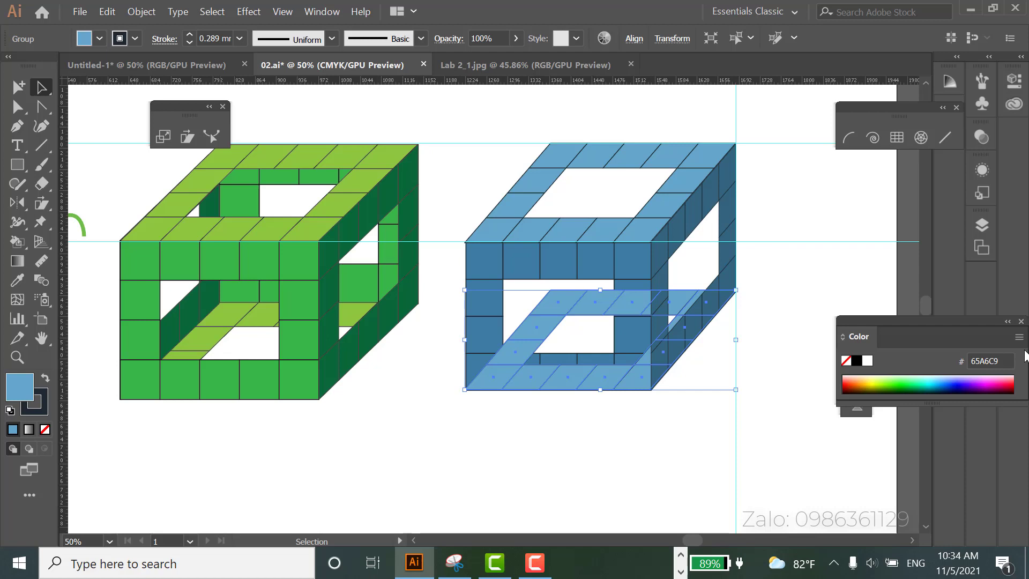
pyautogui.hotkey('ctrl', 'shift', '[')
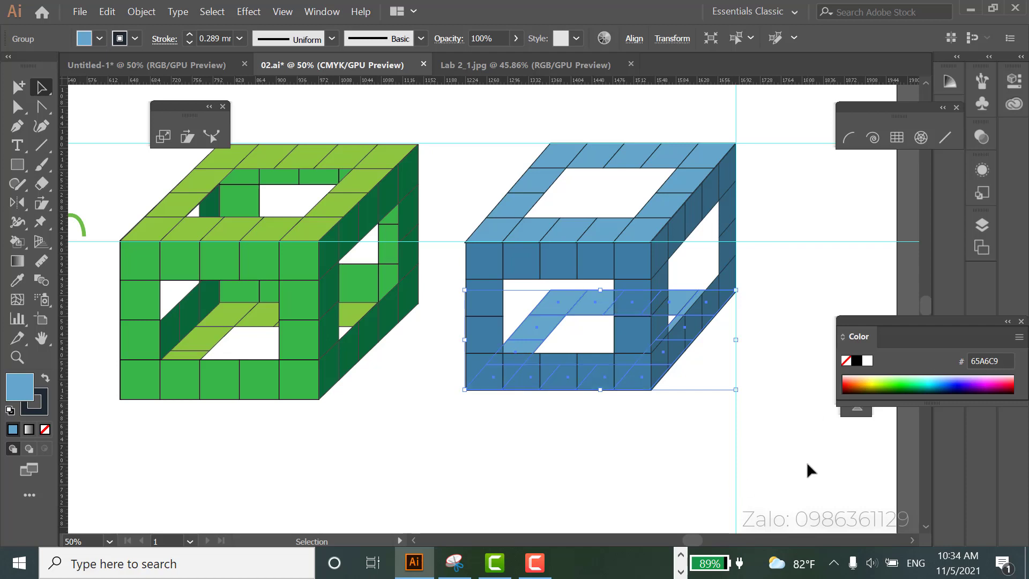
pyautogui.click(809, 461)
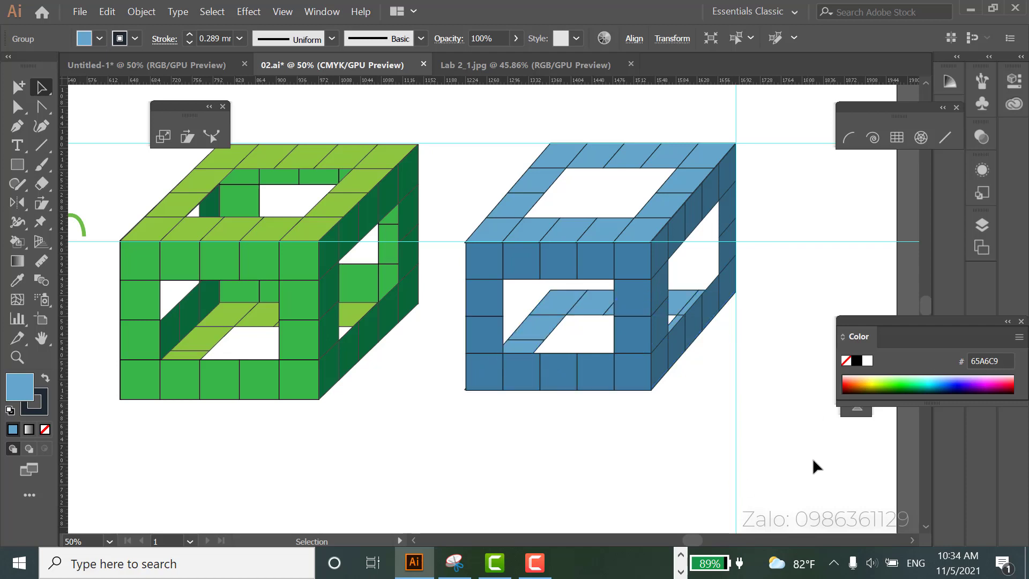
pyautogui.click(673, 358)
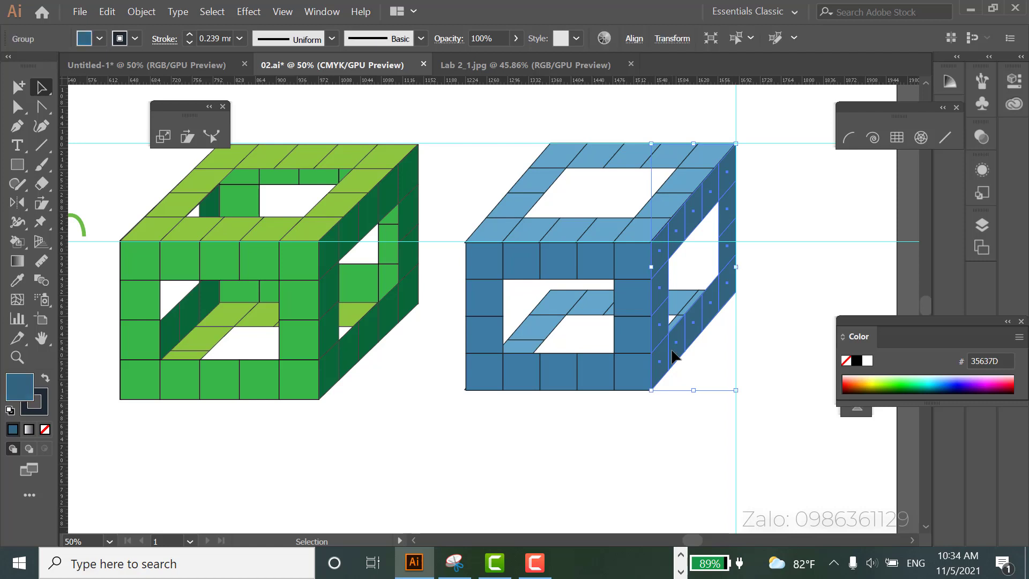
pyautogui.moveTo(673, 358); pyautogui.dragTo(488, 357)
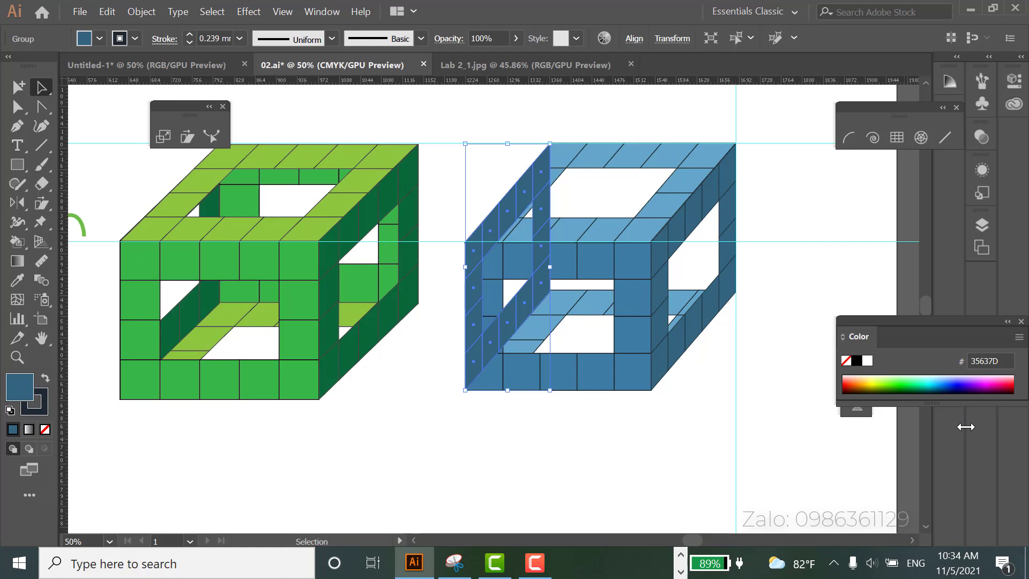
pyautogui.hotkey('ctrl', 'shift', '[')
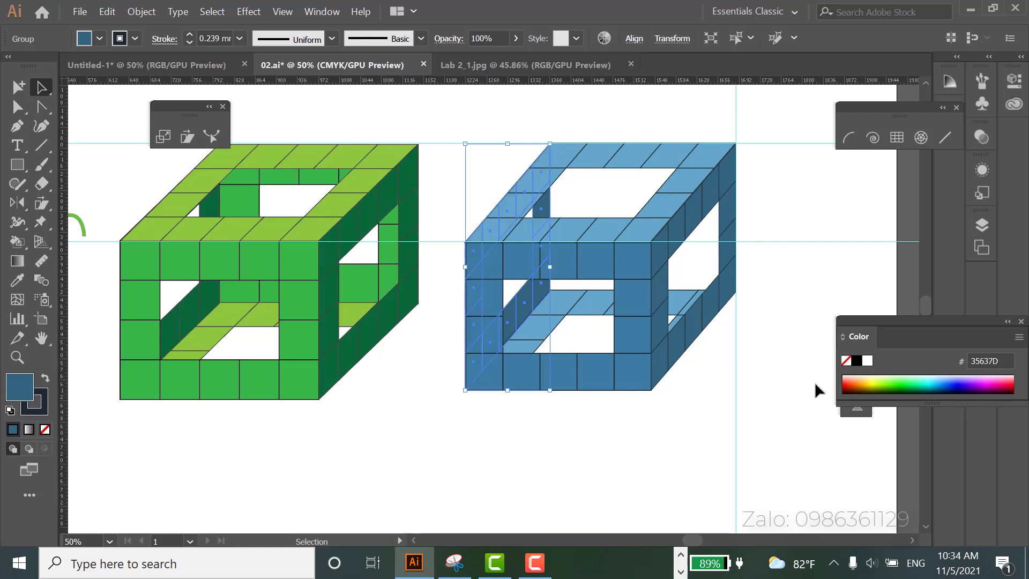
# - Copy the front face up and back as the blue cube's rear wall
pyautogui.click(588, 379)
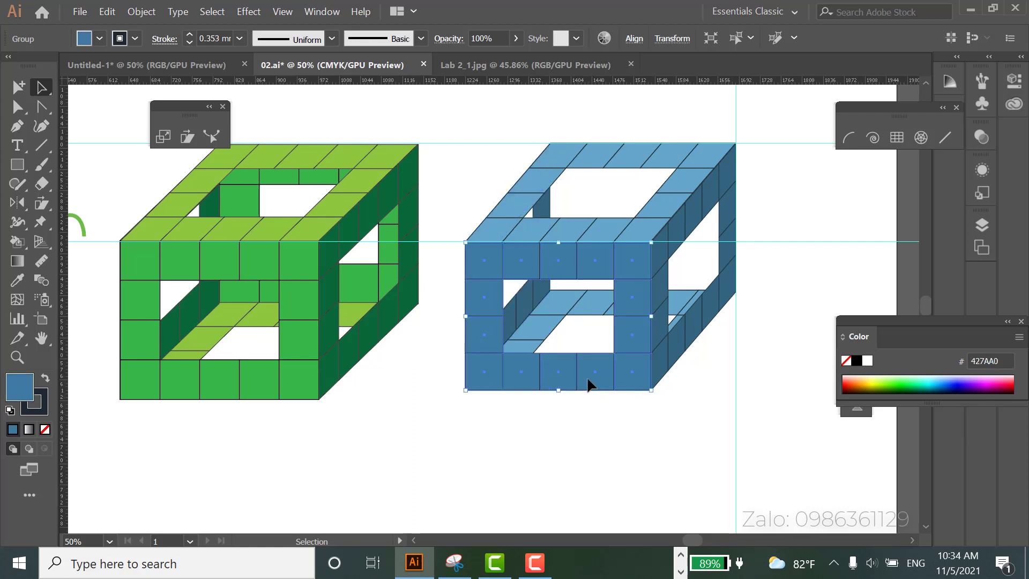
pyautogui.moveTo(588, 379); pyautogui.dragTo(674, 285)
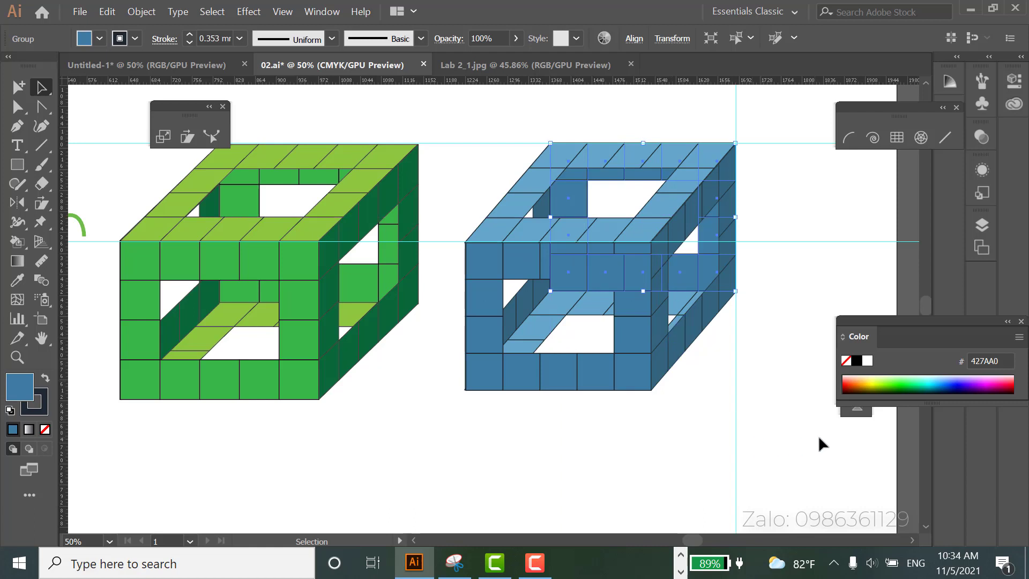
pyautogui.press('ctrl')
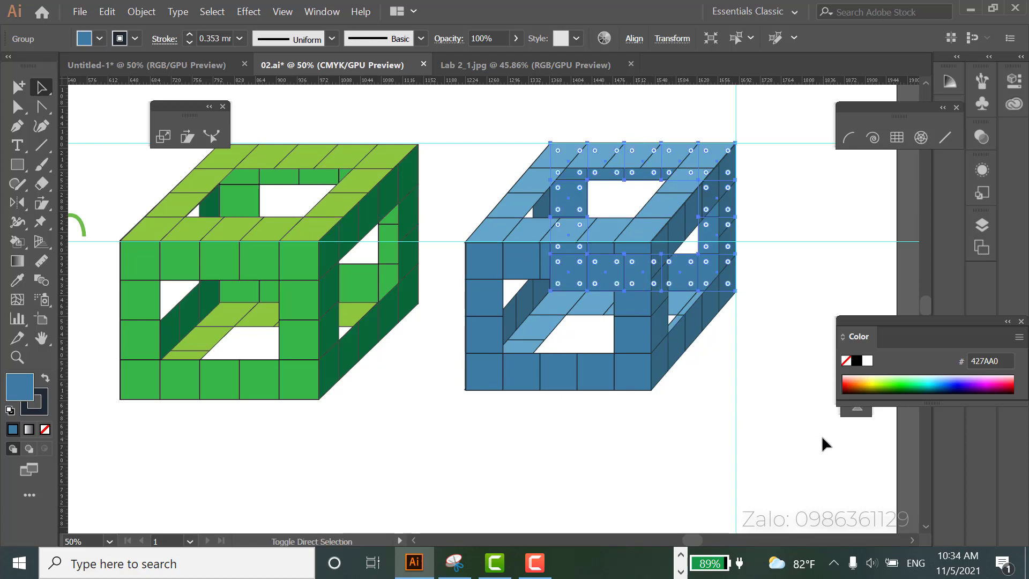
pyautogui.click(749, 403)
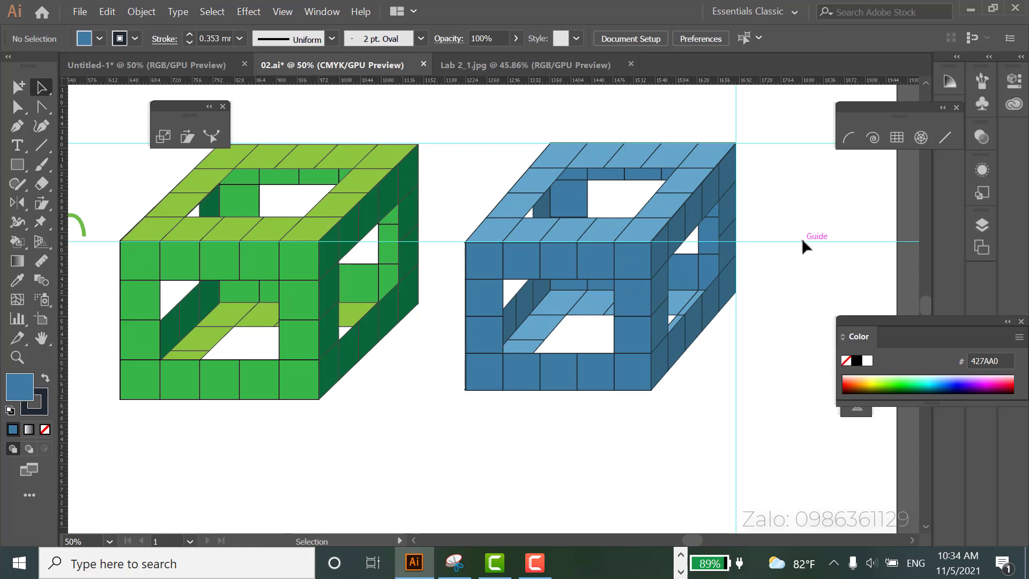
# - Delete the extra horizontal guide and zoom out to 33.33% showing the flower and both cubes
pyautogui.moveTo(802, 241)
pyautogui.mouseDown()
pyautogui.moveTo(752, 143)
pyautogui.moveTo(754, 231)
pyautogui.mouseUp()
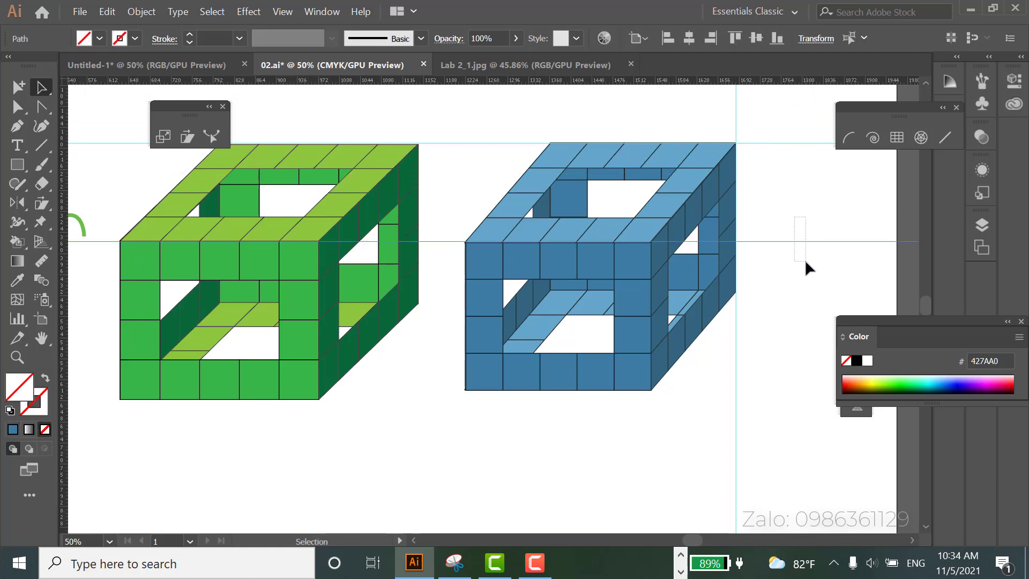
pyautogui.moveTo(815, 297); pyautogui.dragTo(771, 142)
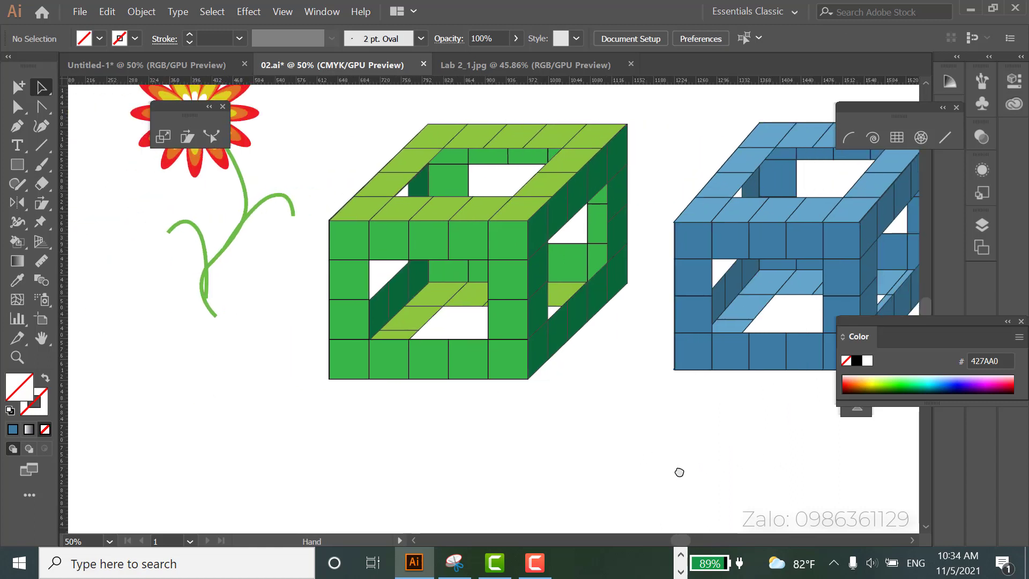
pyautogui.moveTo(793, 195)
pyautogui.mouseDown()
pyautogui.moveTo(750, 466)
pyautogui.moveTo(638, 477)
pyautogui.mouseUp()
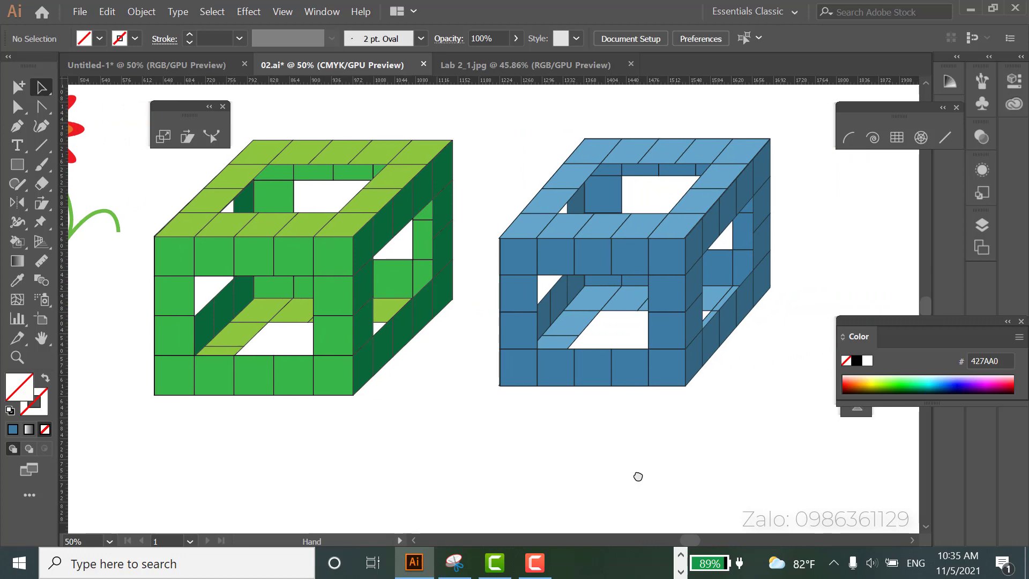
pyautogui.hotkey('ctrl', '-')
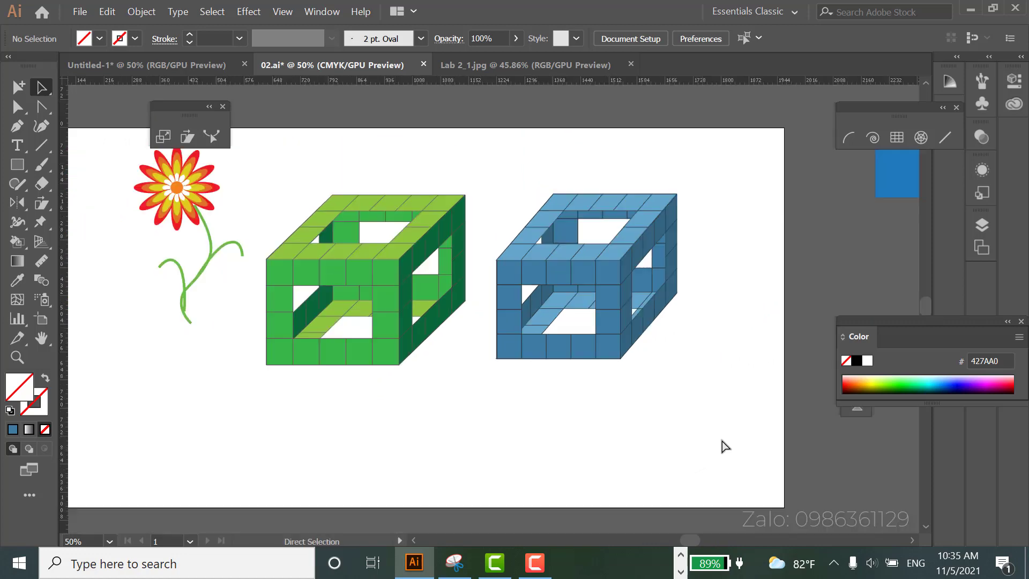
pyautogui.moveTo(646, 397); pyautogui.dragTo(660, 399)
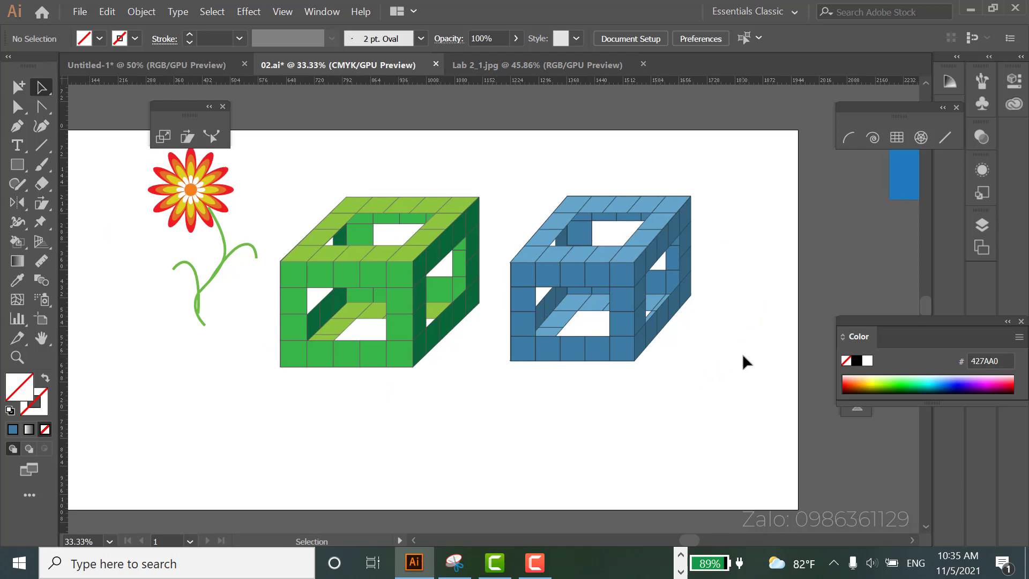